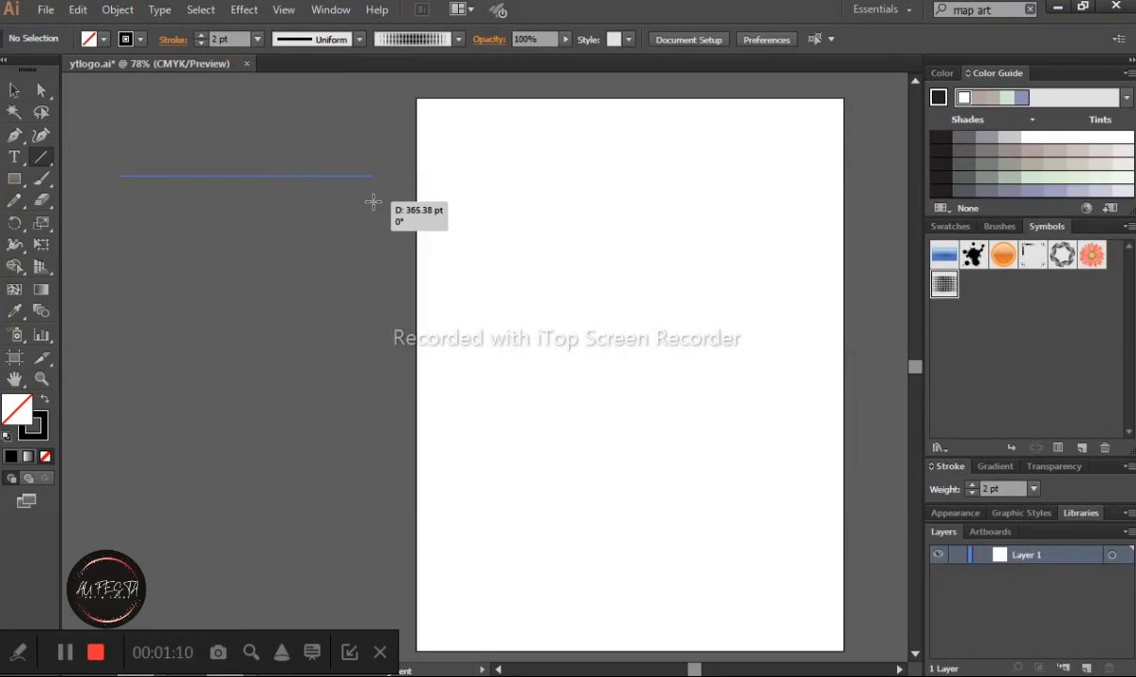
# Move the horizontal line onto the artboard, horizontally centred near its upper edge.
pyautogui.click(16, 89)
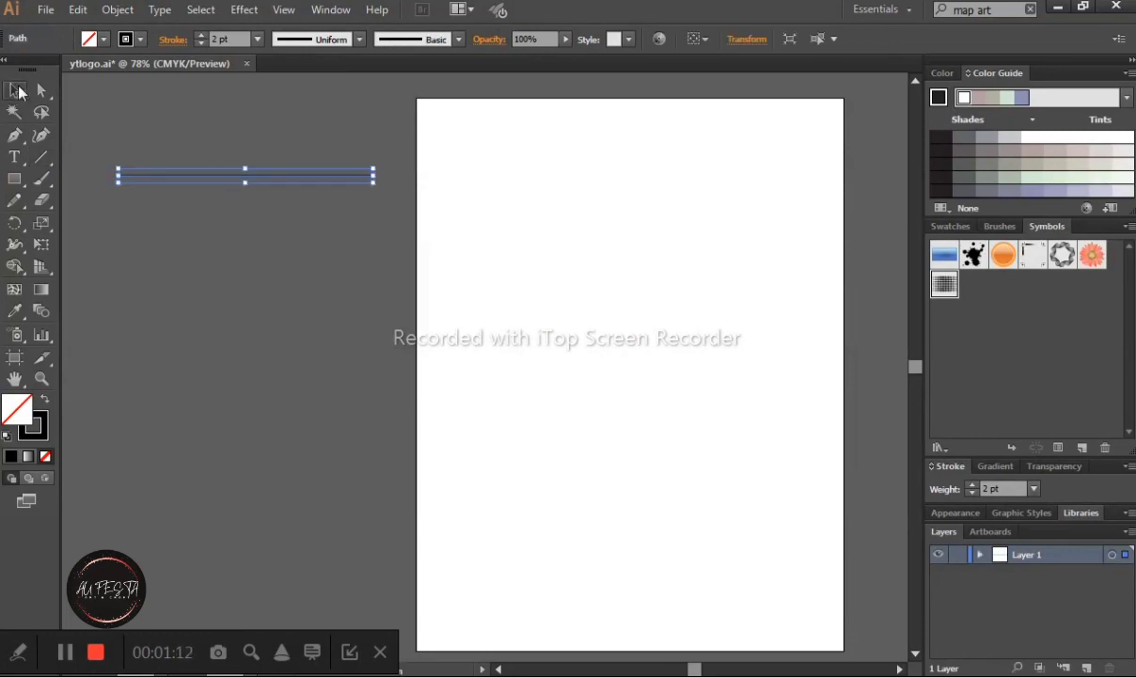
pyautogui.moveTo(176, 161); pyautogui.dragTo(543, 218)
pyautogui.moveTo(345, 180); pyautogui.dragTo(726, 198)
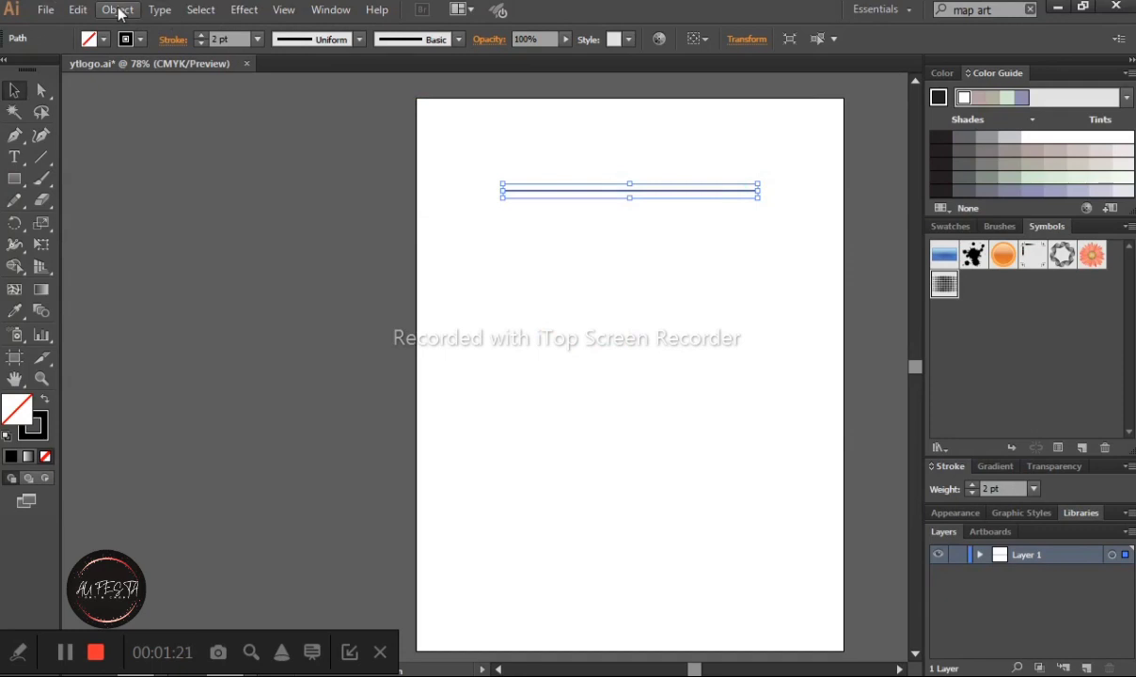
# Set the line's stroke to 15 pt with a round cap, round join and the lens-shaped width profile tapering at both ends.
pyautogui.click(175, 40)
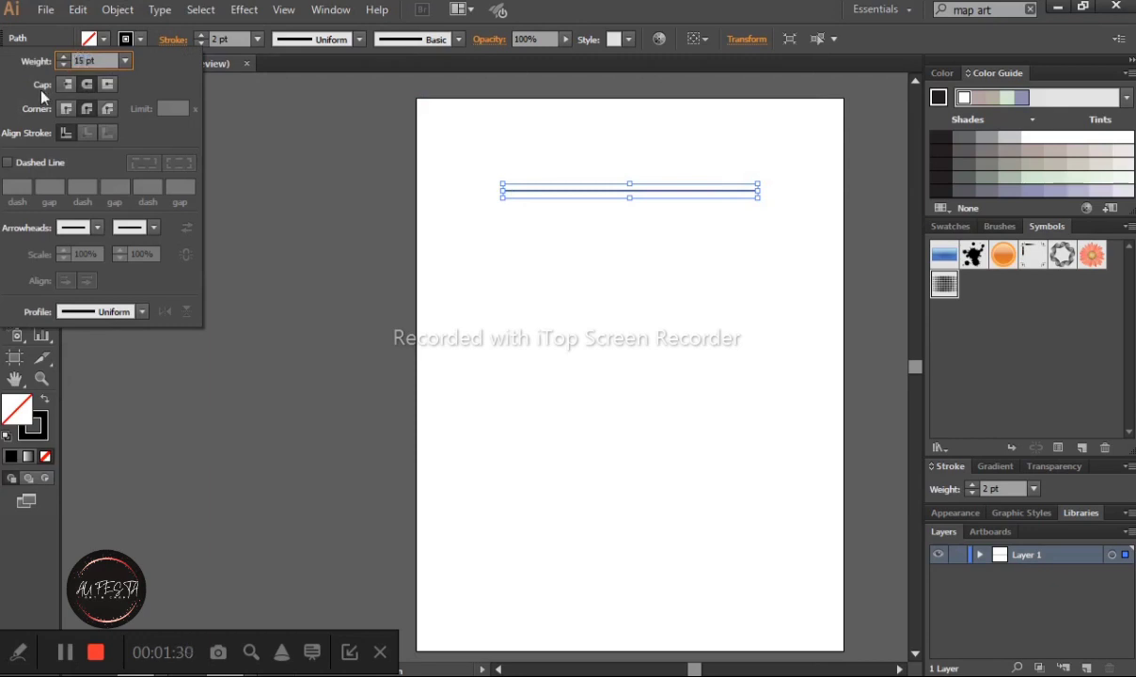
pyautogui.click(87, 86)
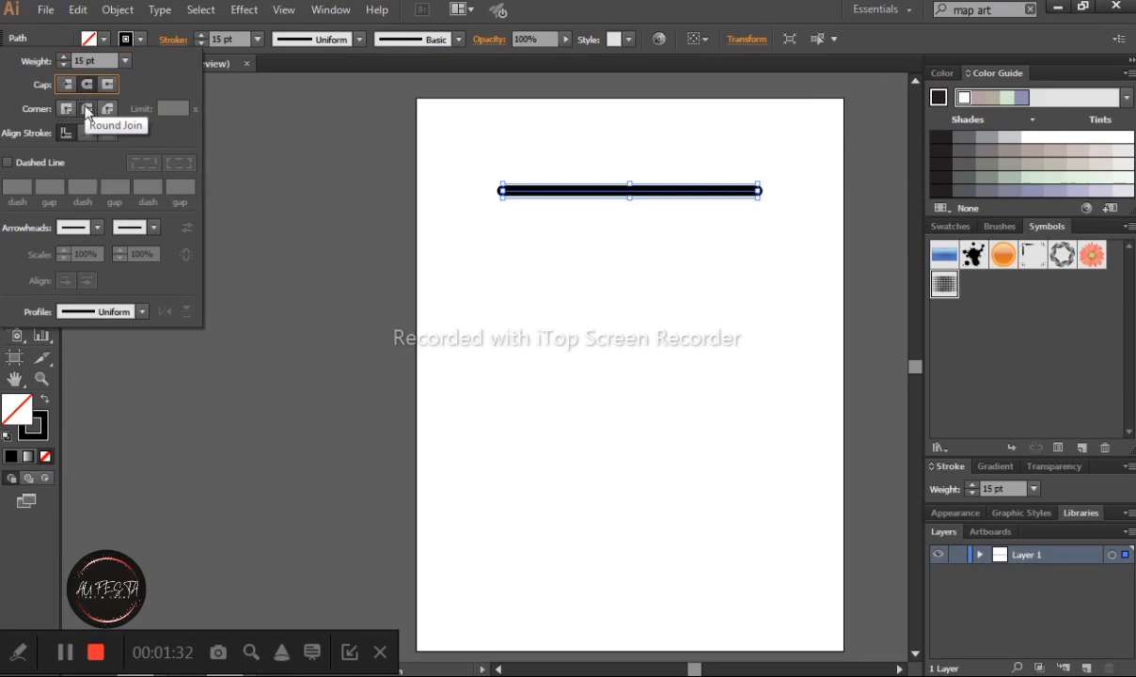
pyautogui.click(87, 110)
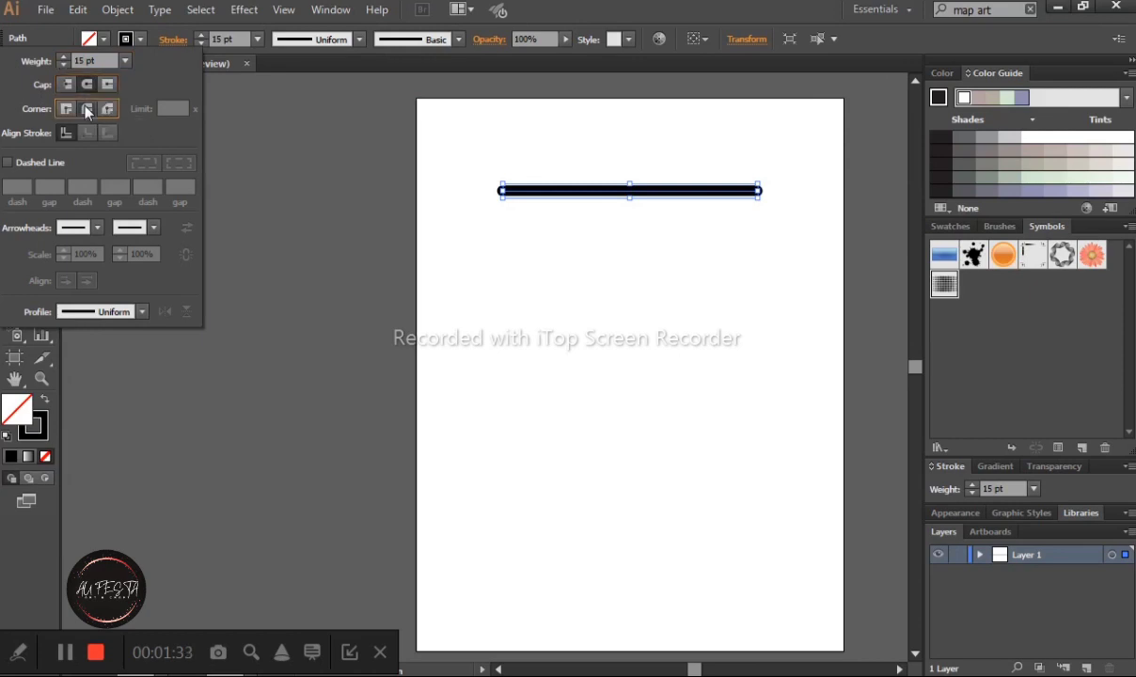
pyautogui.click(142, 313)
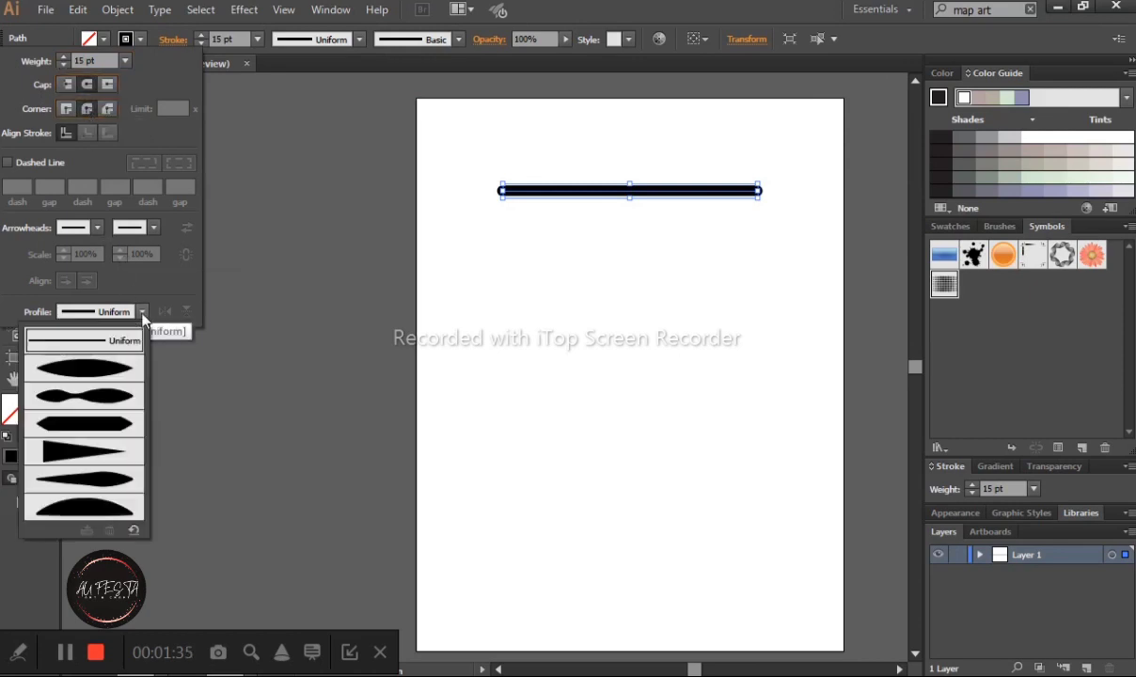
pyautogui.click(102, 372)
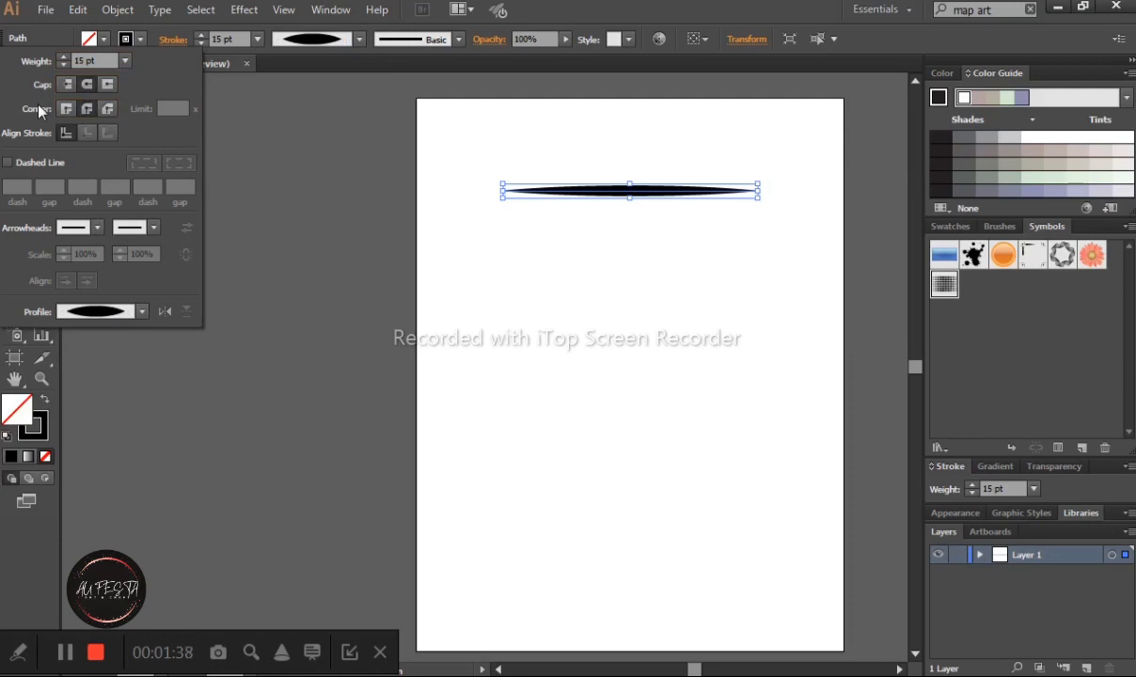
# Turn the stroke into a dashed line with a 4 pt dash and a 16 pt gap.
pyautogui.click(8, 162)
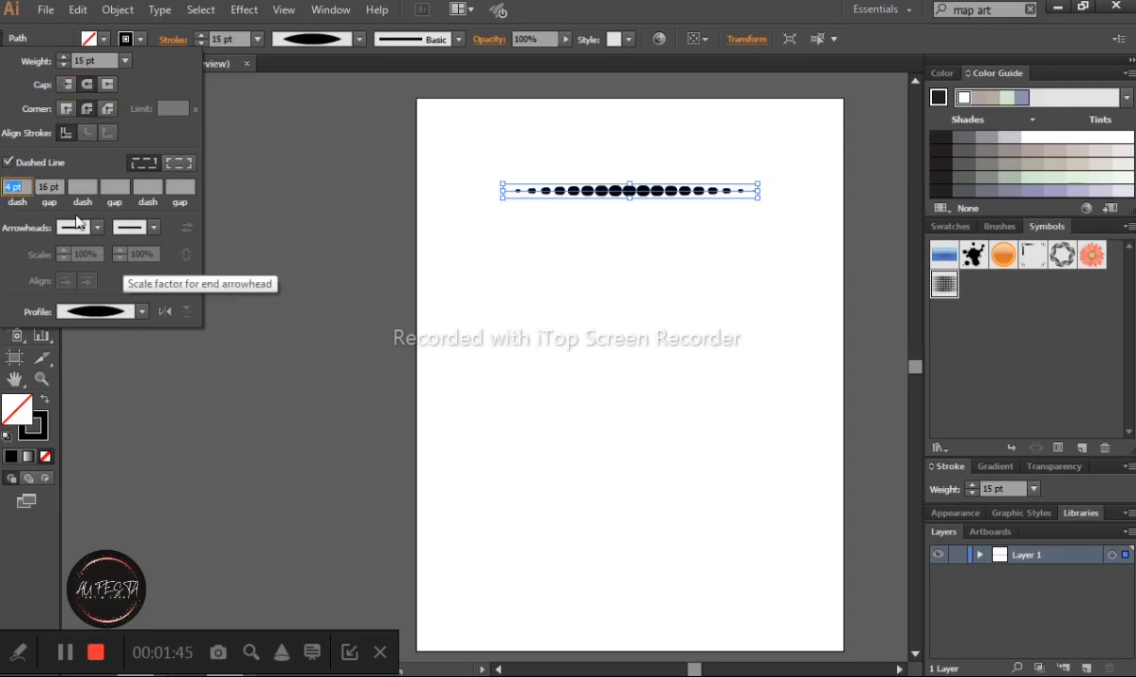
pyautogui.click(51, 186)
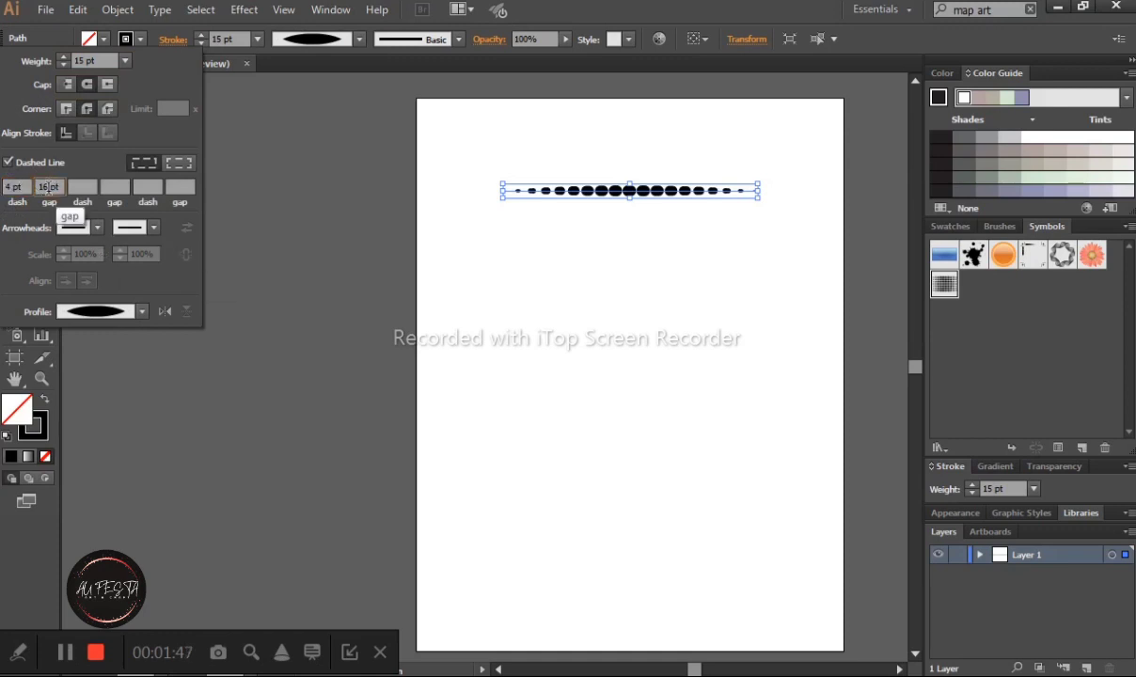
pyautogui.press('BackSpace')
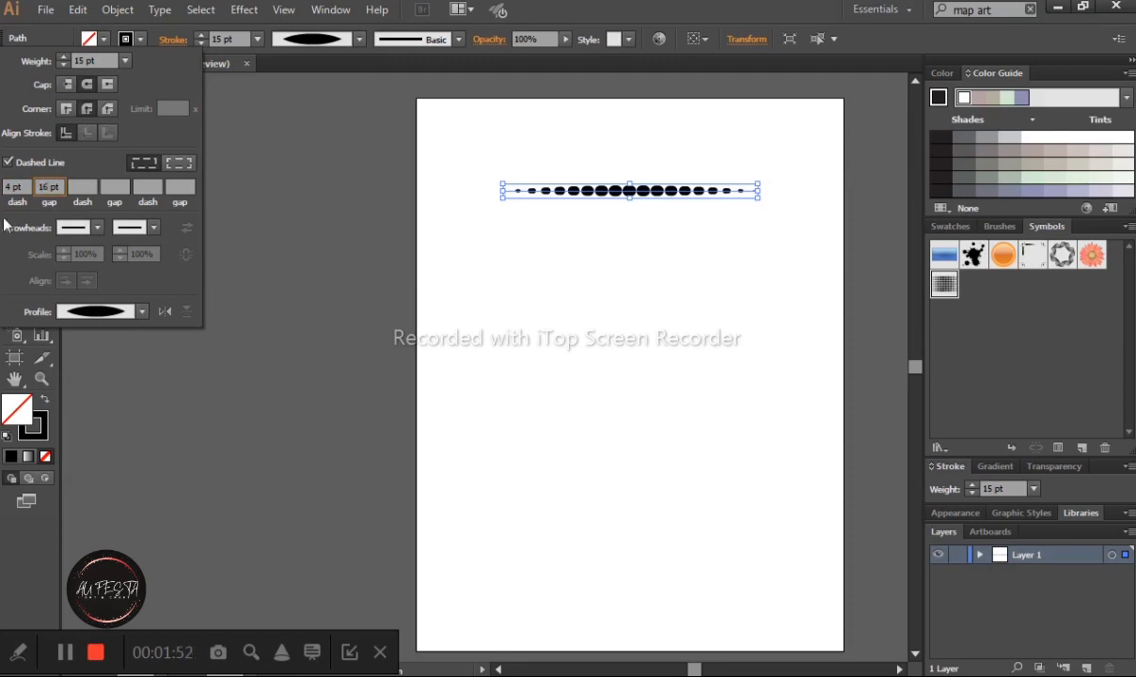
pyautogui.click(11, 185)
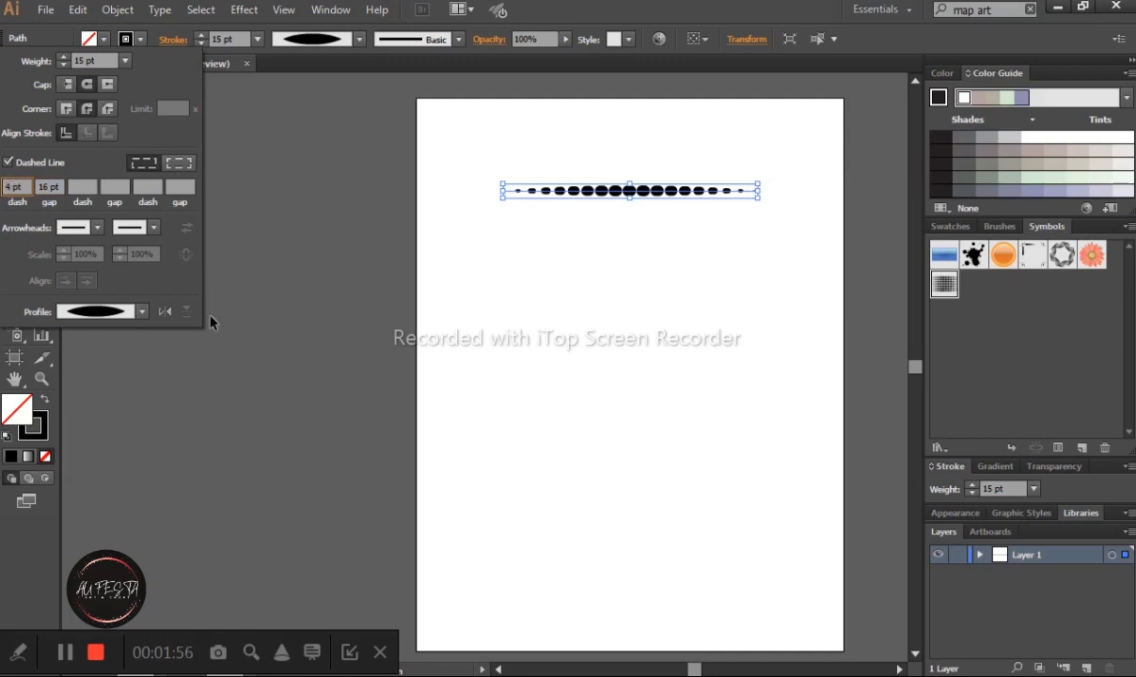
pyautogui.click(262, 345)
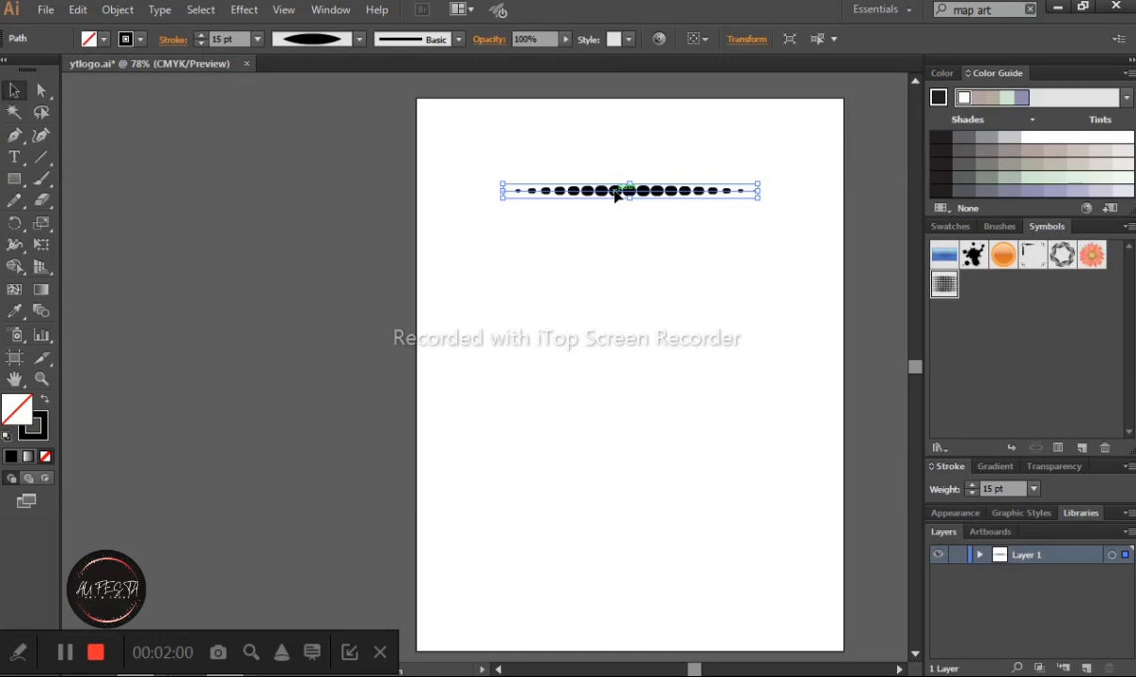
# Duplicate the dotted line straight below the original and expand the appearance of both lines.
pyautogui.moveTo(616, 194); pyautogui.dragTo(615, 363)
pyautogui.moveTo(491, 110); pyautogui.dragTo(766, 445)
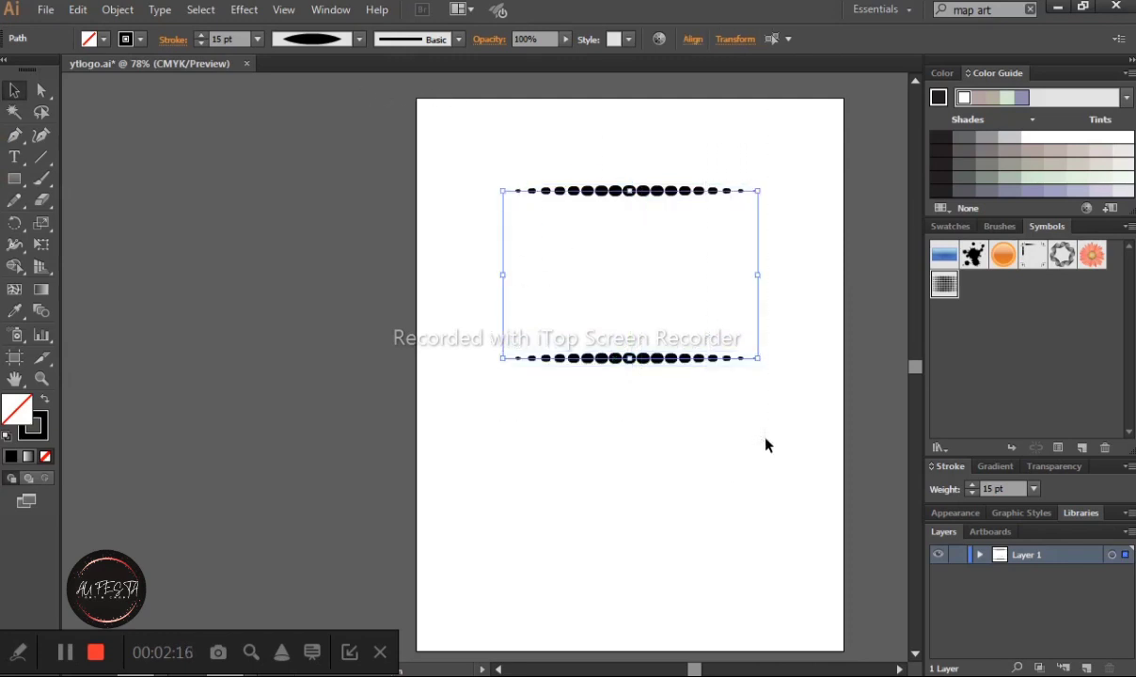
pyautogui.click(118, 10)
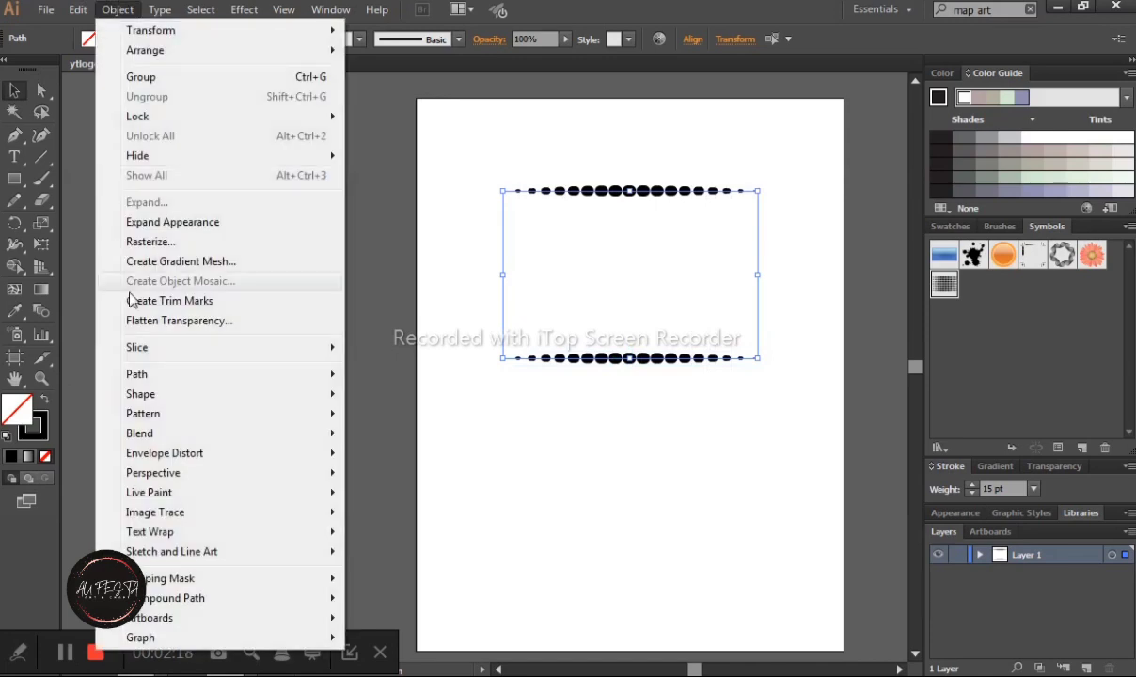
pyautogui.click(156, 224)
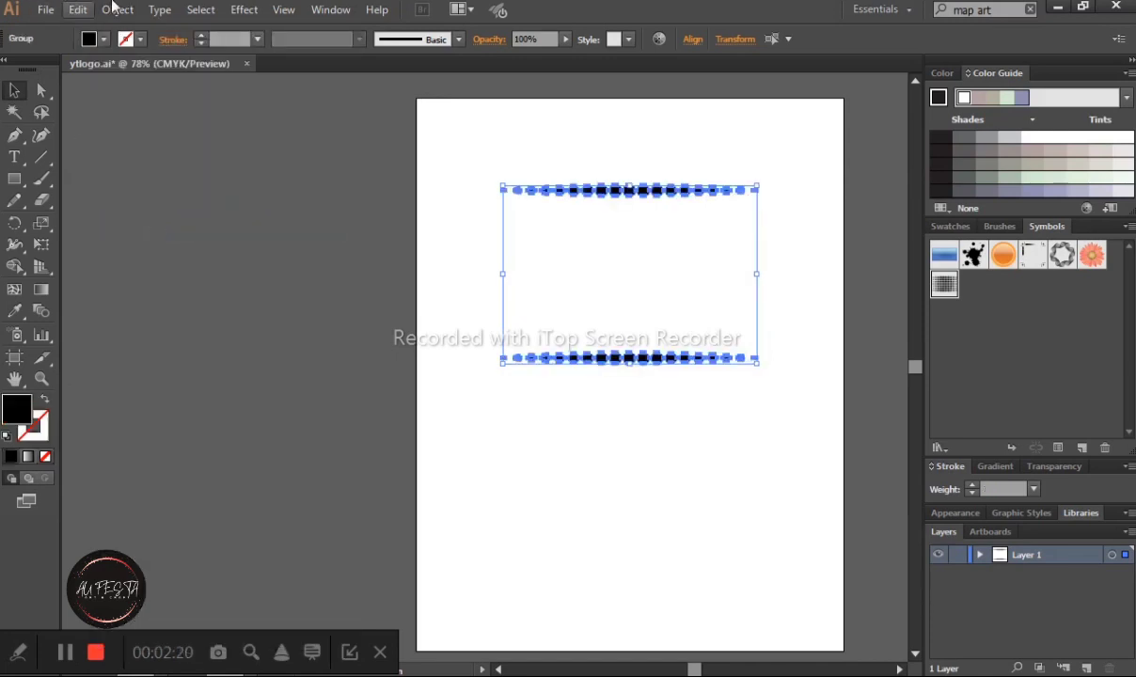
# Blend the two dotted rows into a halftone pattern and expand the blend into editable shapes.
pyautogui.click(118, 10)
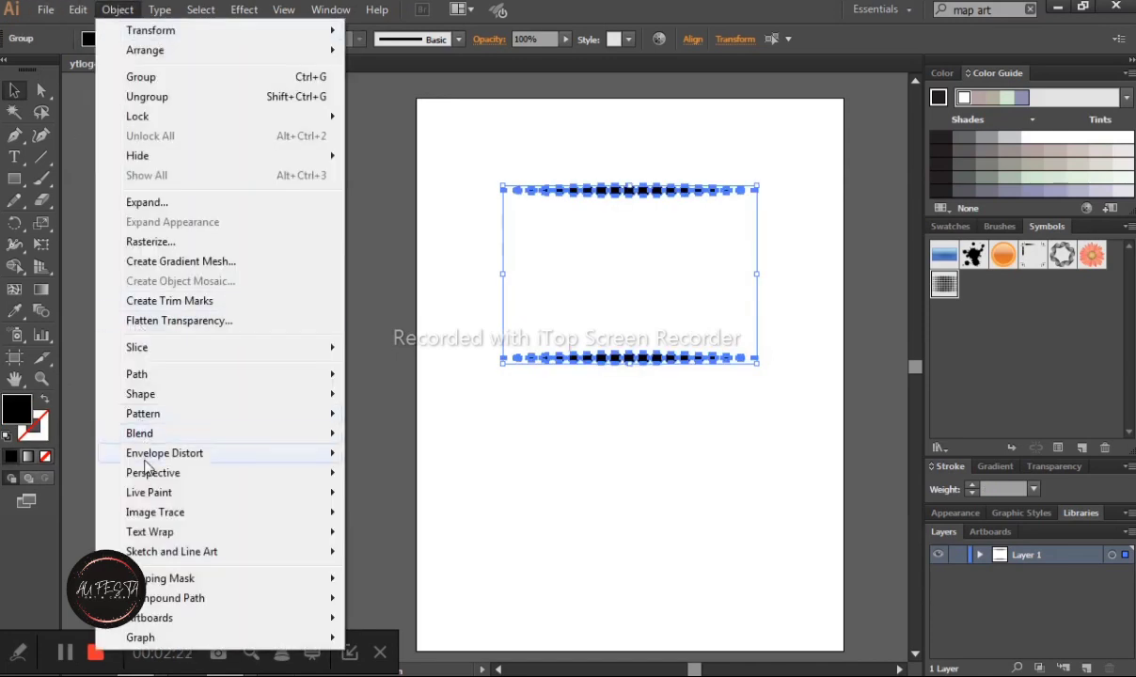
pyautogui.moveTo(153, 434)
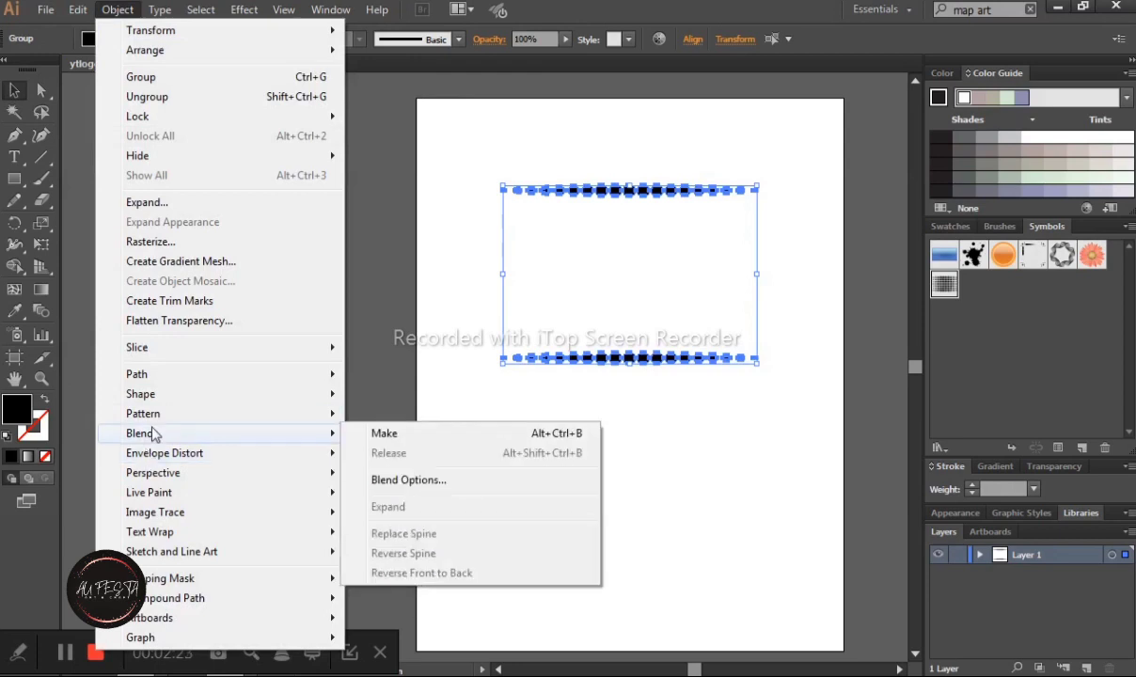
pyautogui.click(383, 436)
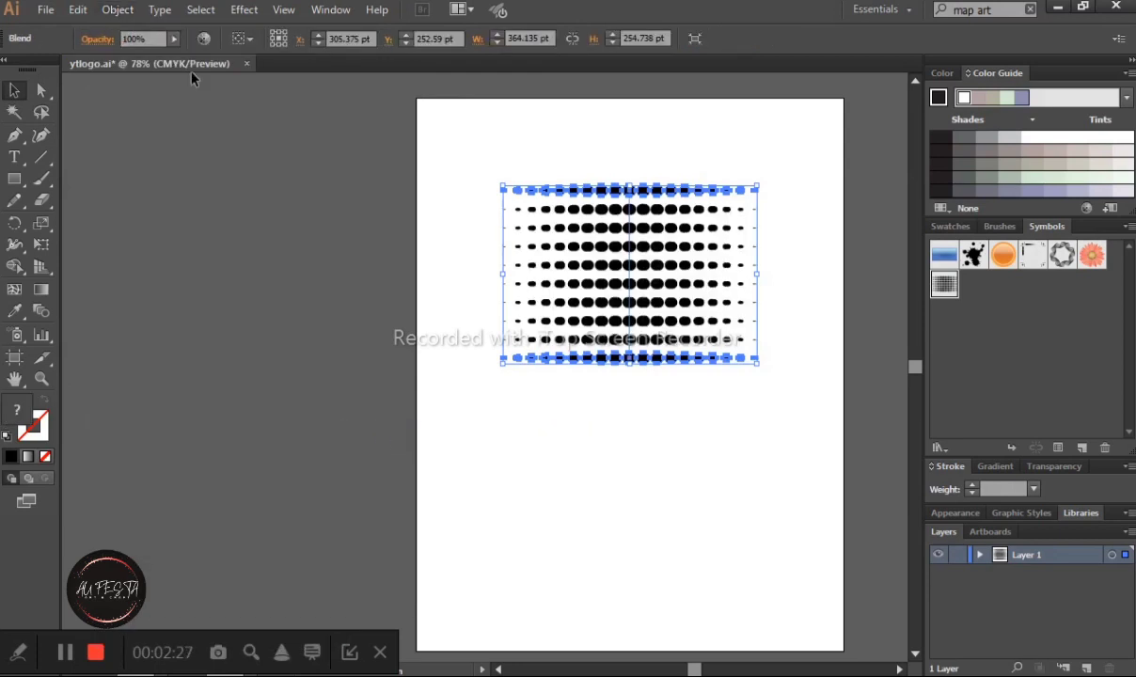
pyautogui.click(117, 17)
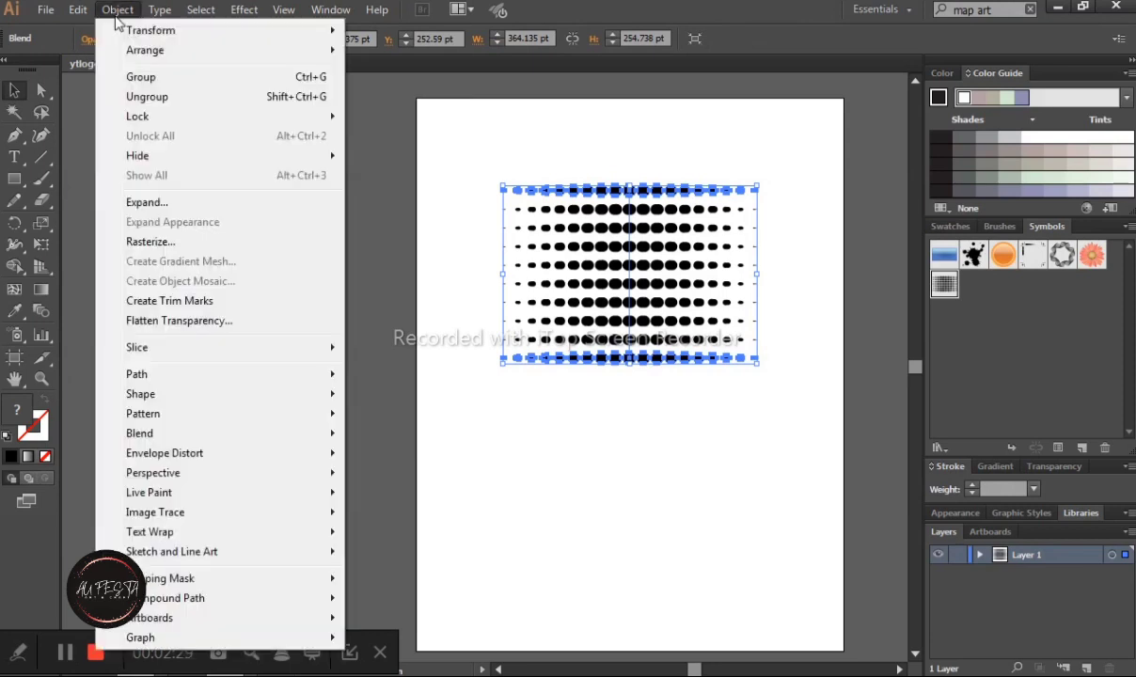
pyautogui.moveTo(169, 437)
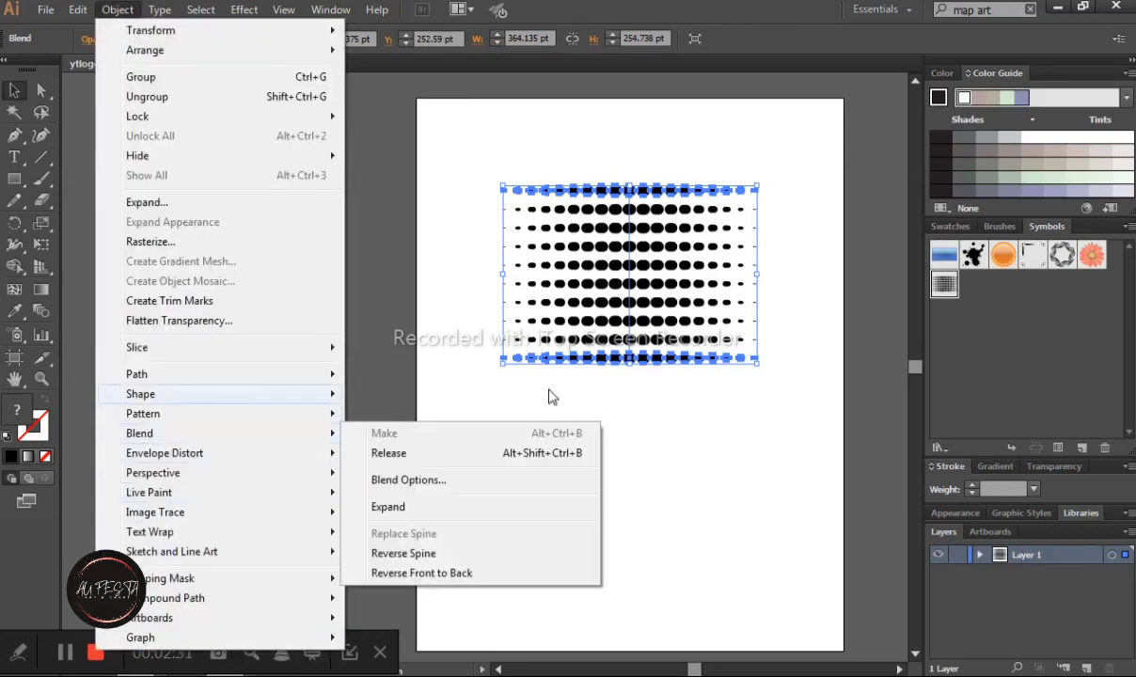
pyautogui.click(466, 506)
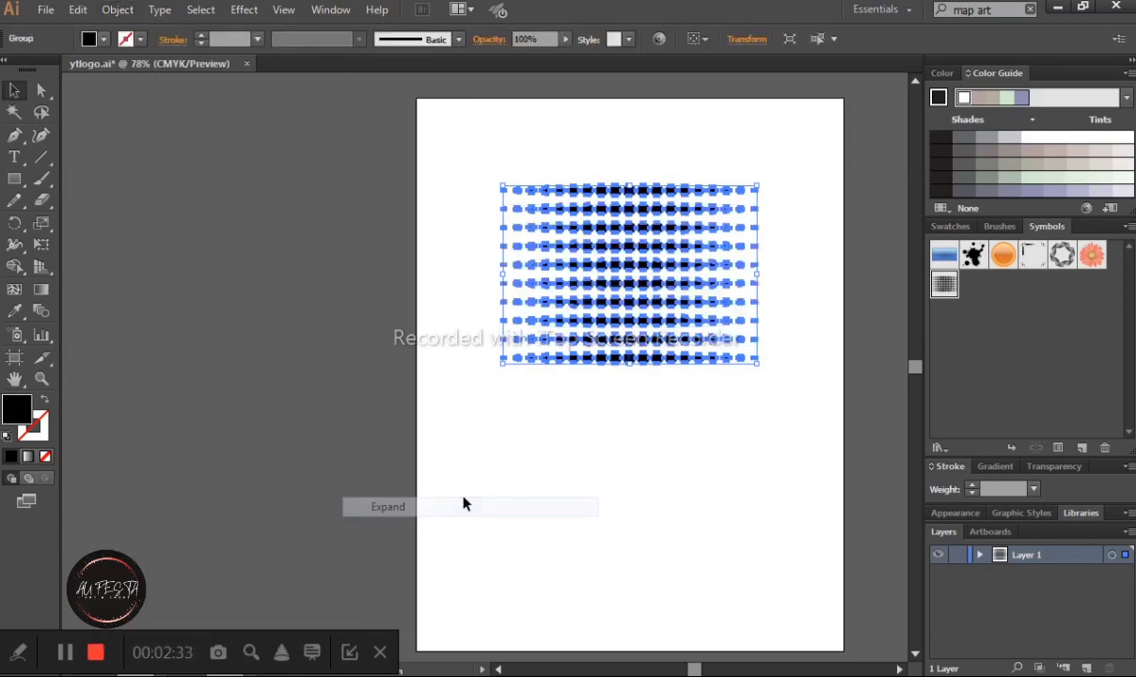
# Check the blend options of the dot pattern, keeping the spacing at Specified Steps 8.
pyautogui.click(418, 236)
pyautogui.moveTo(500, 165); pyautogui.dragTo(723, 488)
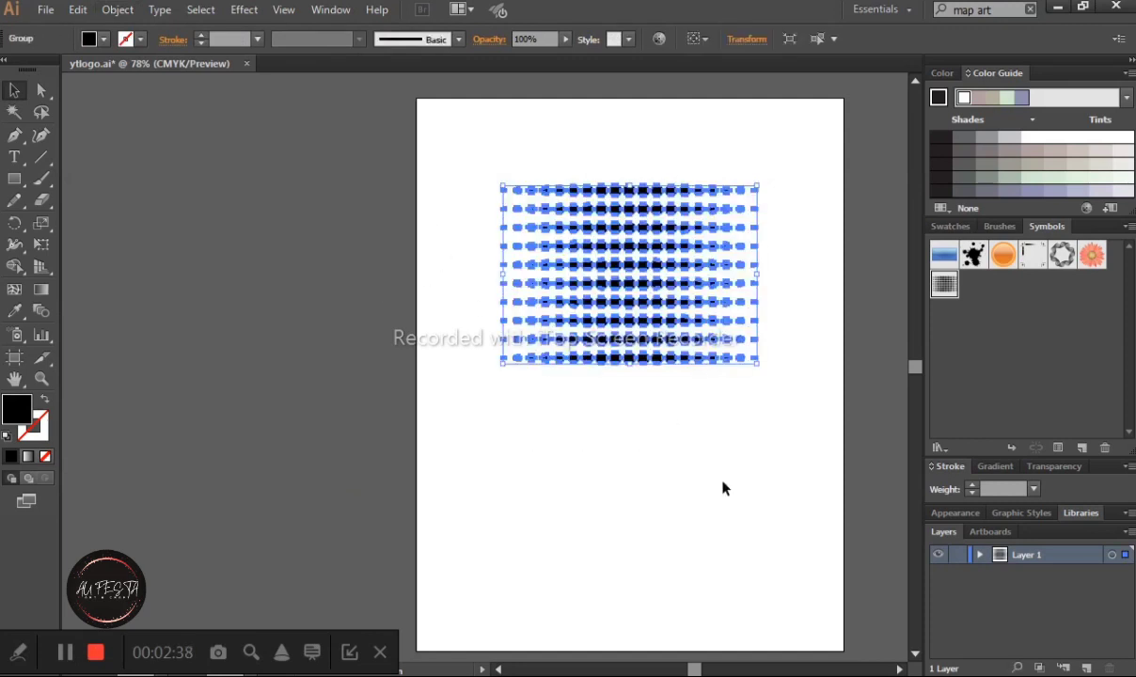
pyautogui.click(108, 10)
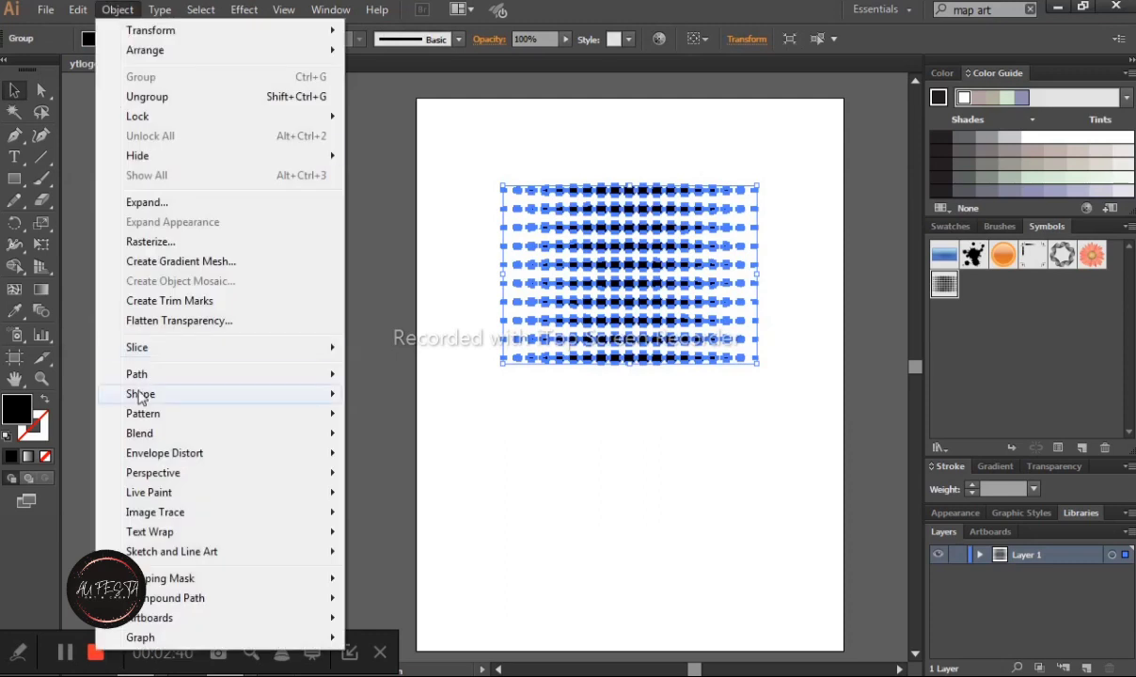
pyautogui.moveTo(166, 434)
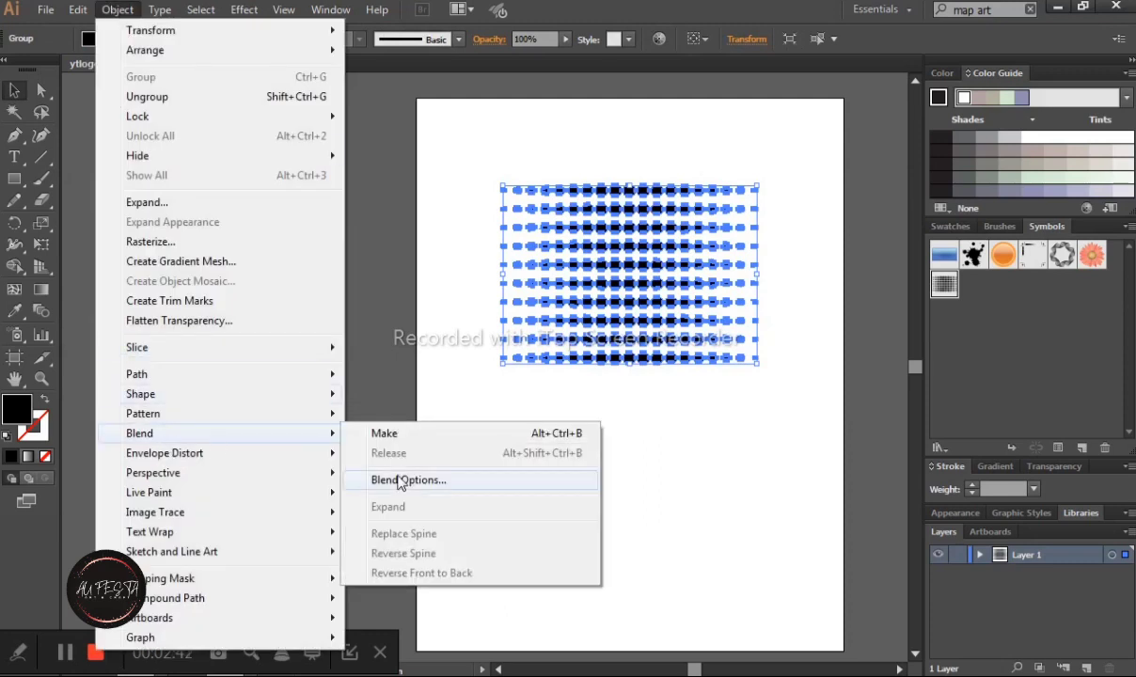
pyautogui.click(400, 480)
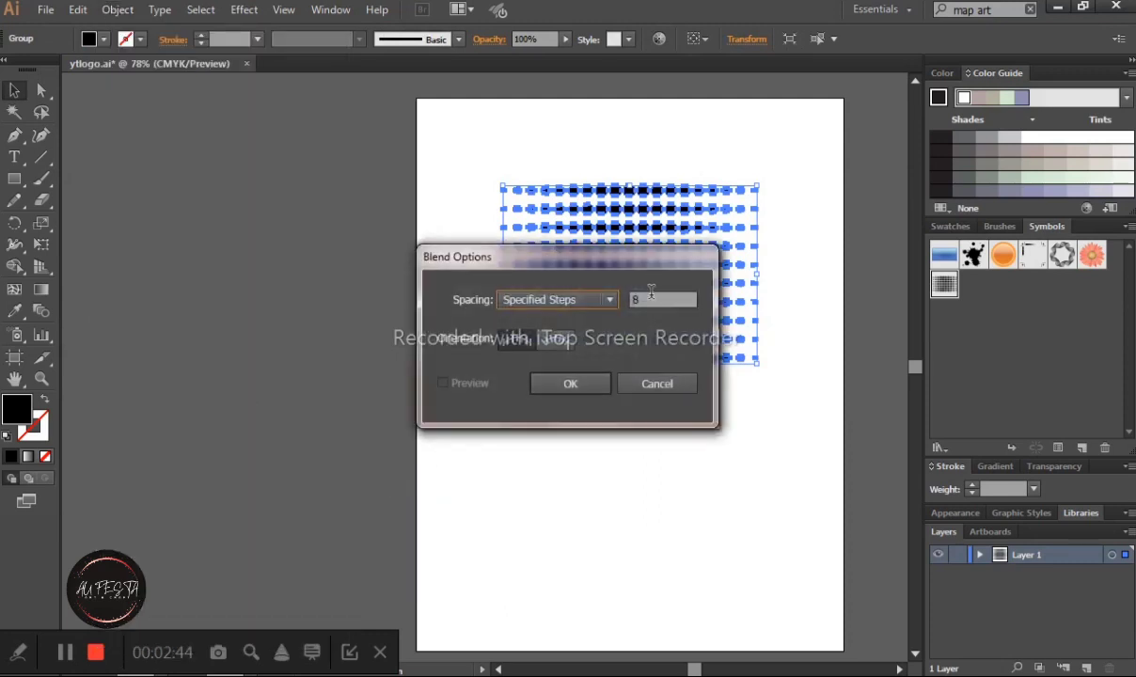
pyautogui.click(651, 295)
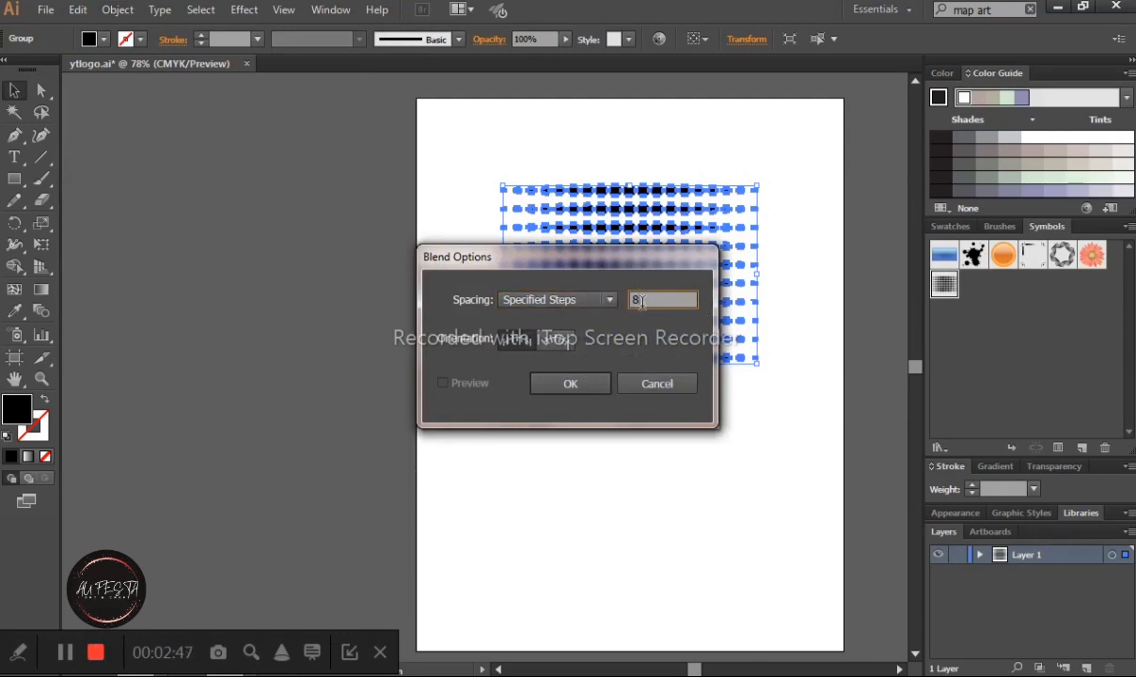
pyautogui.click(591, 387)
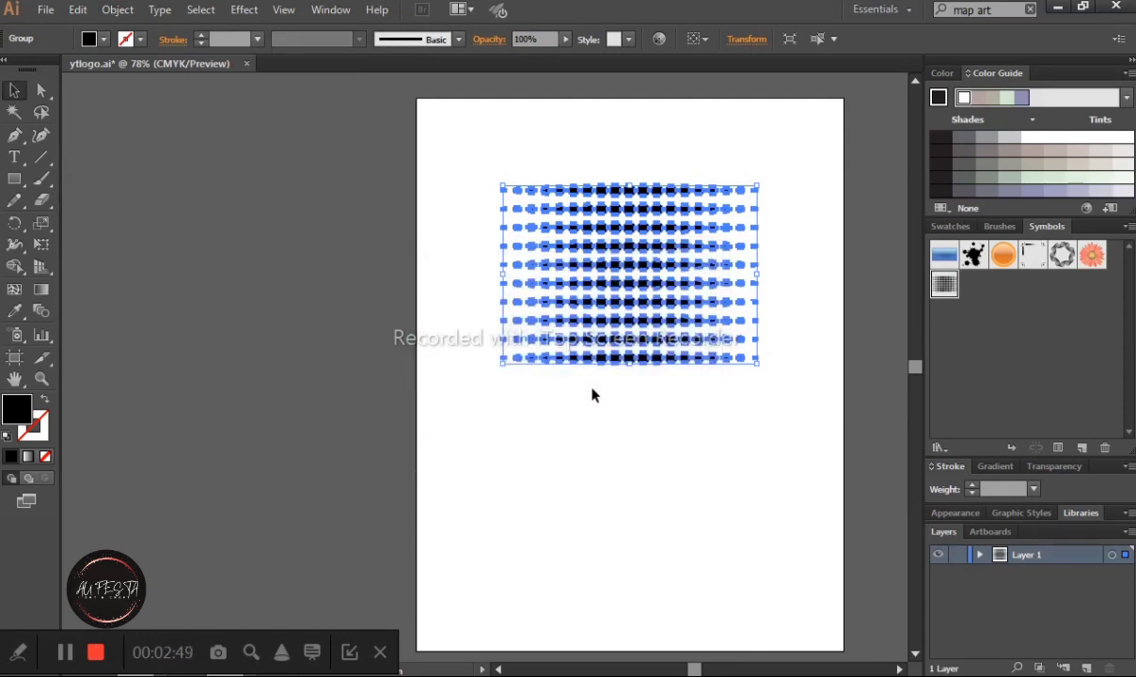
# Save the dot pattern as a new Movie Clip symbol and move its artwork off the artboard to the left.
pyautogui.click(488, 354)
pyautogui.moveTo(607, 308); pyautogui.dragTo(1004, 318)
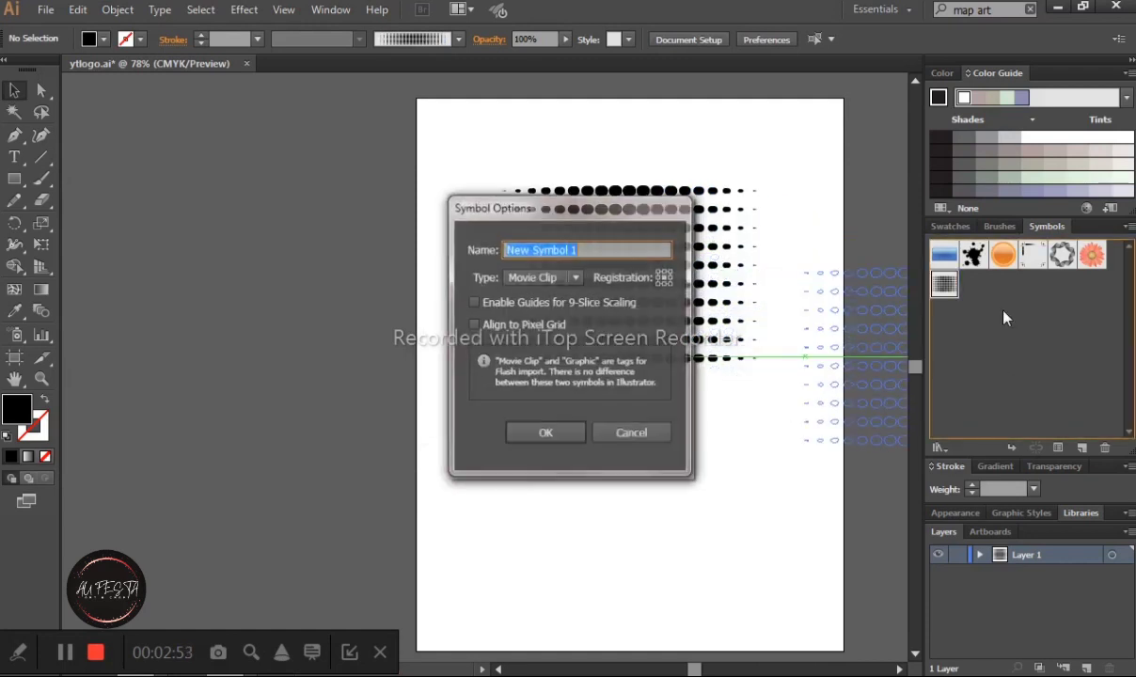
pyautogui.click(546, 435)
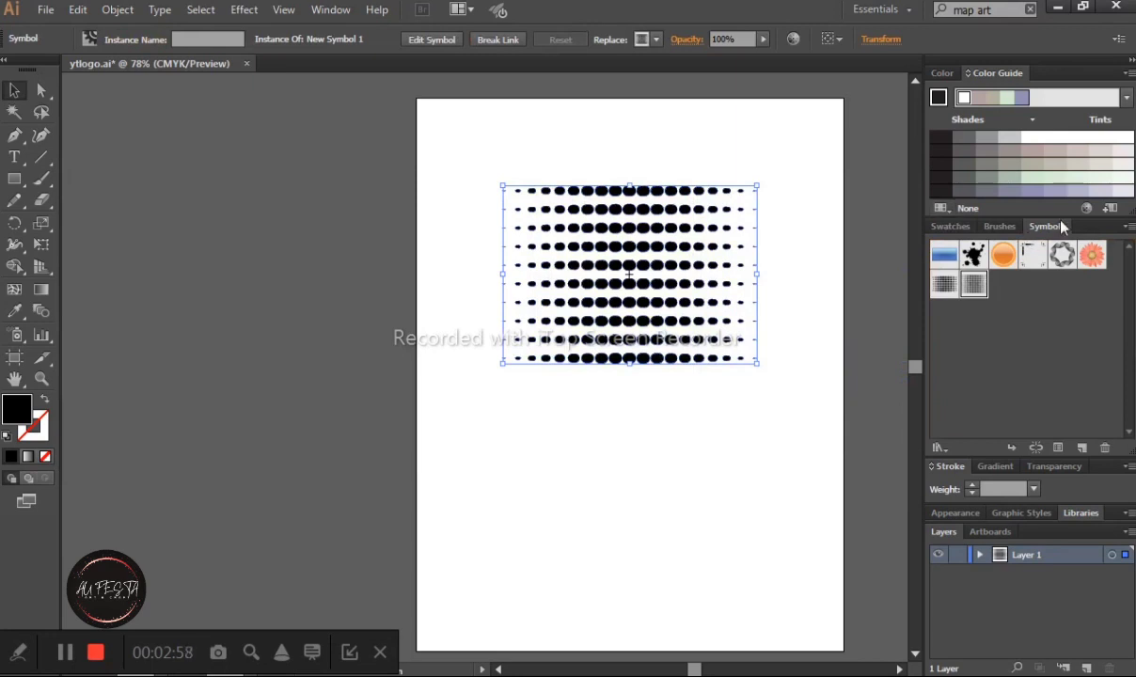
pyautogui.moveTo(592, 297); pyautogui.dragTo(169, 198)
pyautogui.click(114, 331)
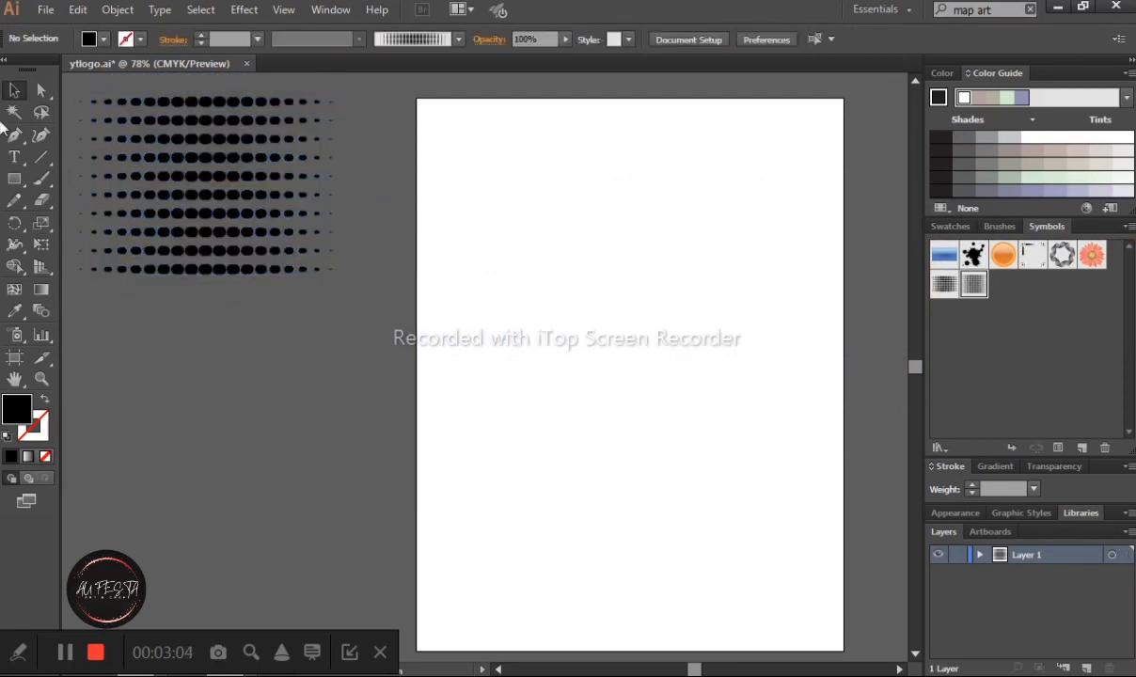
# Draw a large circle, centre it horizontally on the artboard's upper part, and give it no fill and a 1 pt black stroke.
pyautogui.moveTo(14, 183); pyautogui.dragTo(90, 222)
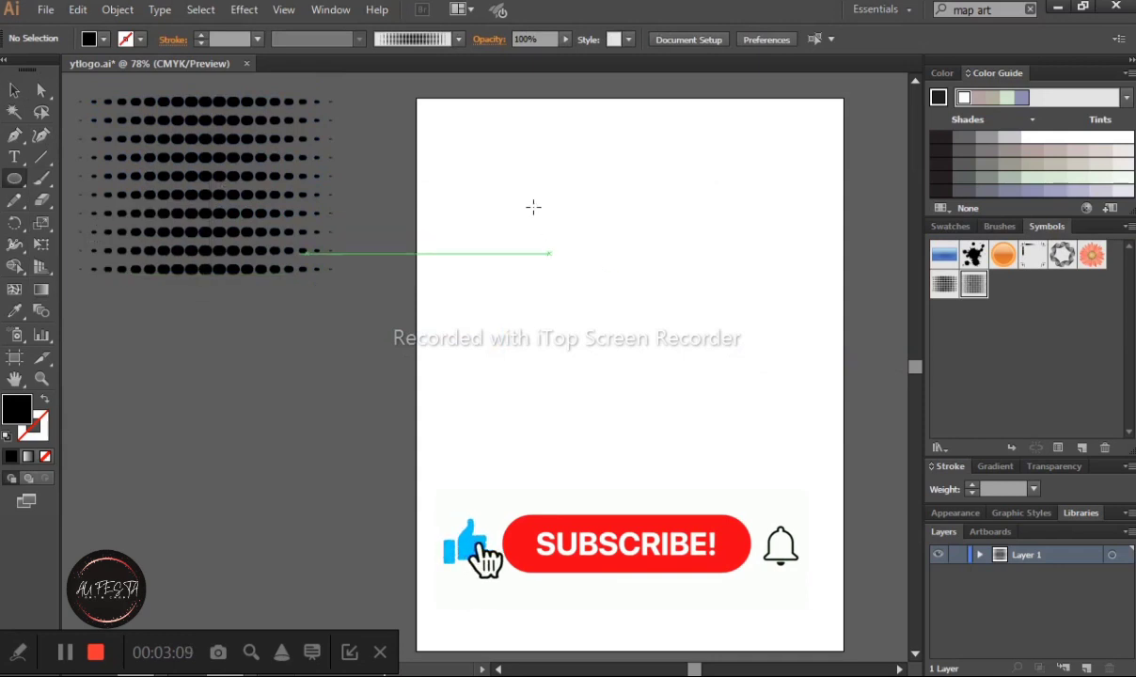
pyautogui.moveTo(572, 230); pyautogui.dragTo(848, 563)
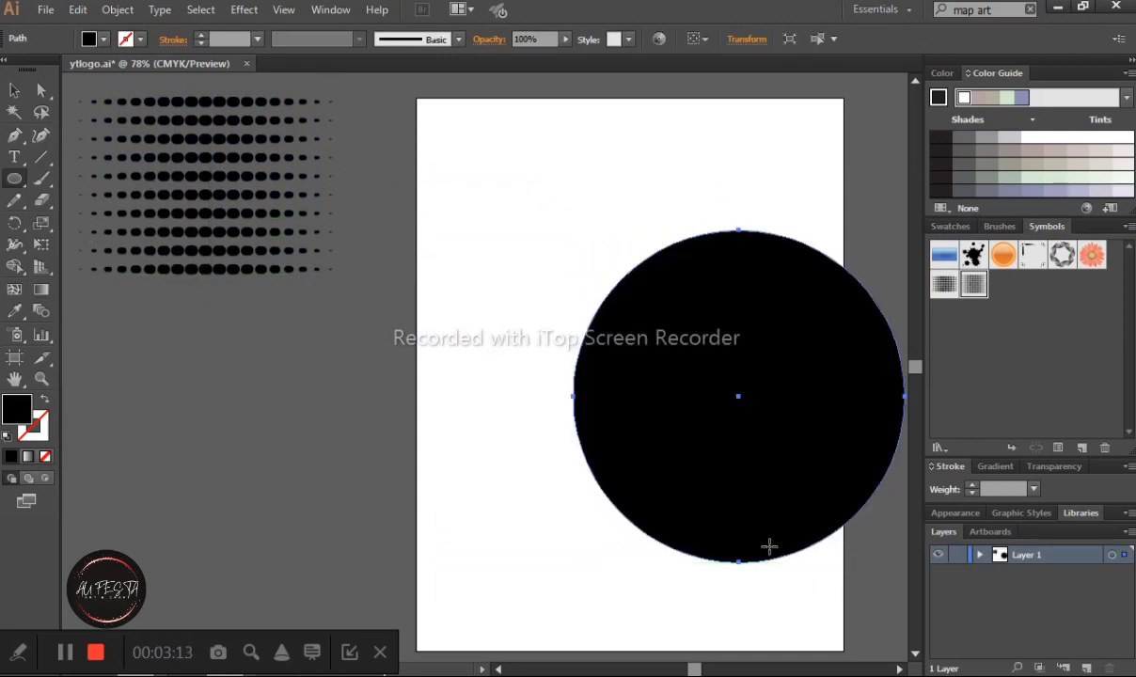
pyautogui.press('v')
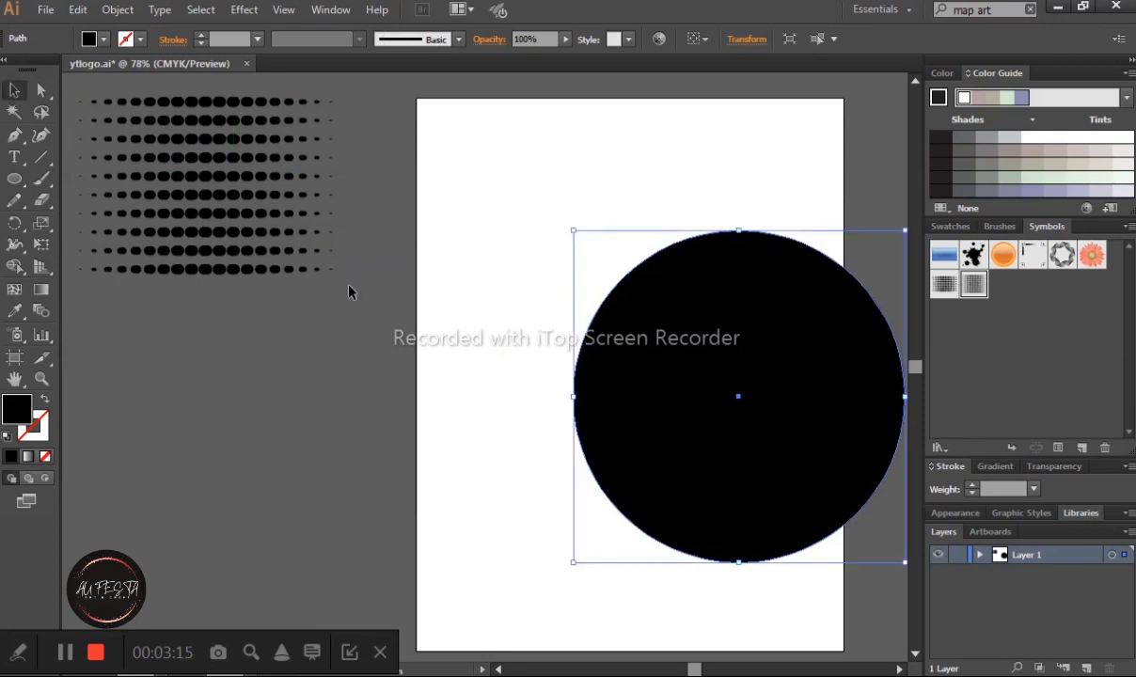
pyautogui.moveTo(688, 424)
pyautogui.mouseDown()
pyautogui.moveTo(564, 321)
pyautogui.moveTo(579, 348)
pyautogui.mouseUp()
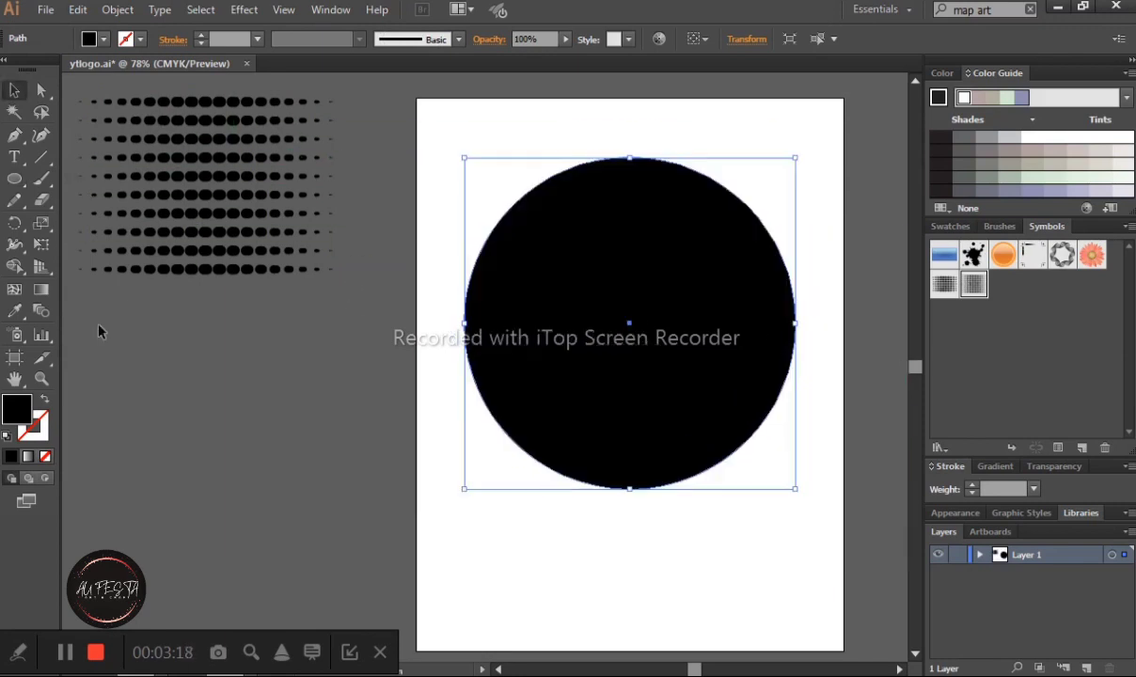
pyautogui.click(43, 402)
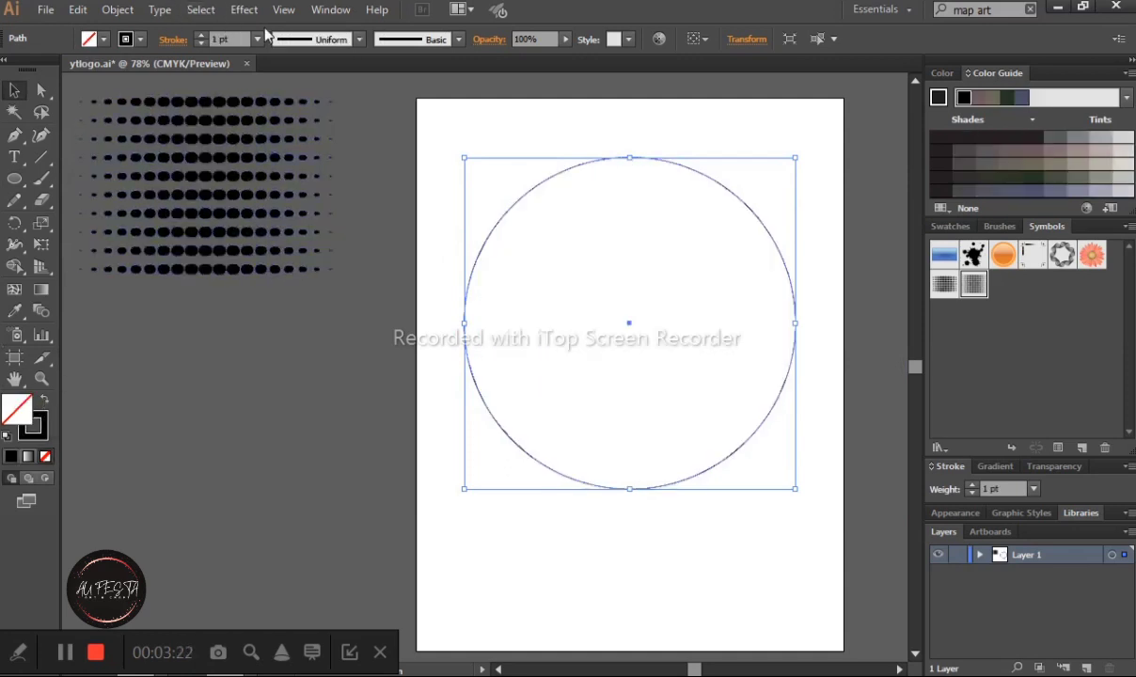
# Set the circle's stroke to 2 pt and delete its left anchor point to leave only the right half arc.
pyautogui.click(258, 41)
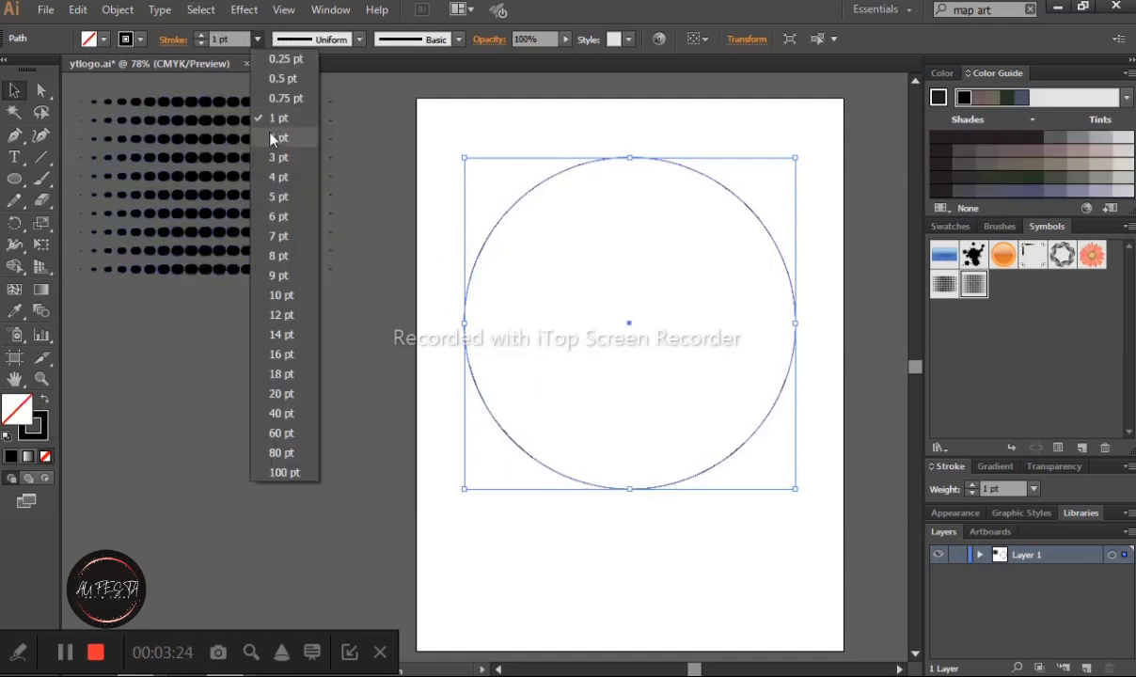
pyautogui.click(268, 132)
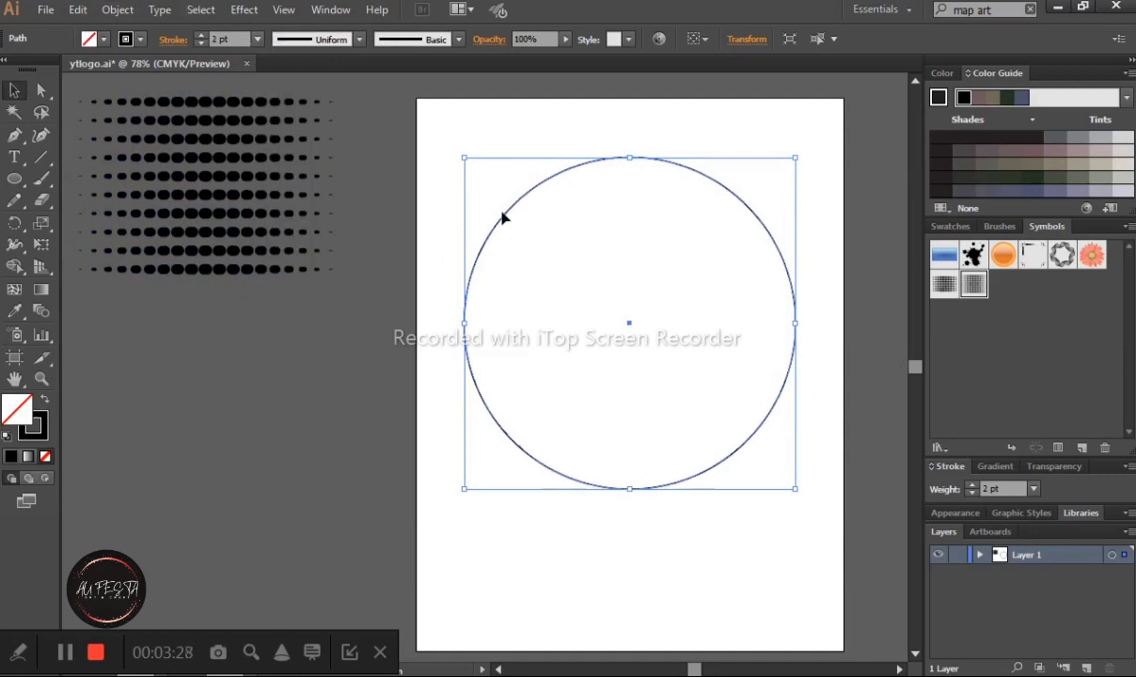
pyautogui.click(41, 89)
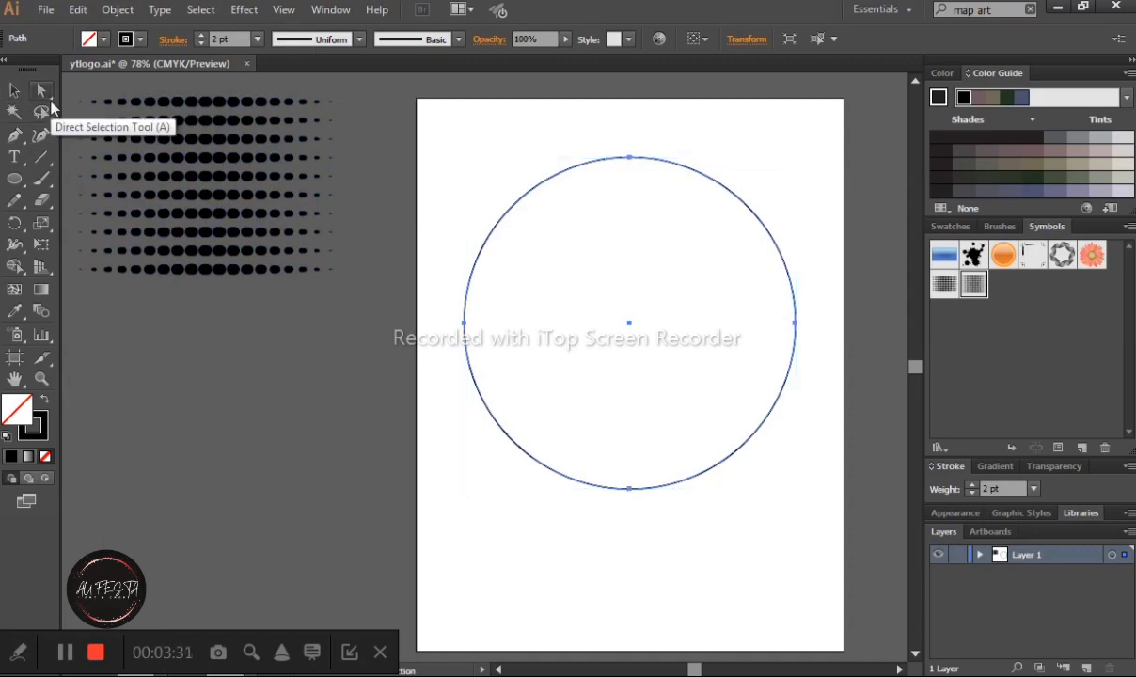
pyautogui.click(465, 324)
pyautogui.click(465, 325)
pyautogui.click(465, 324)
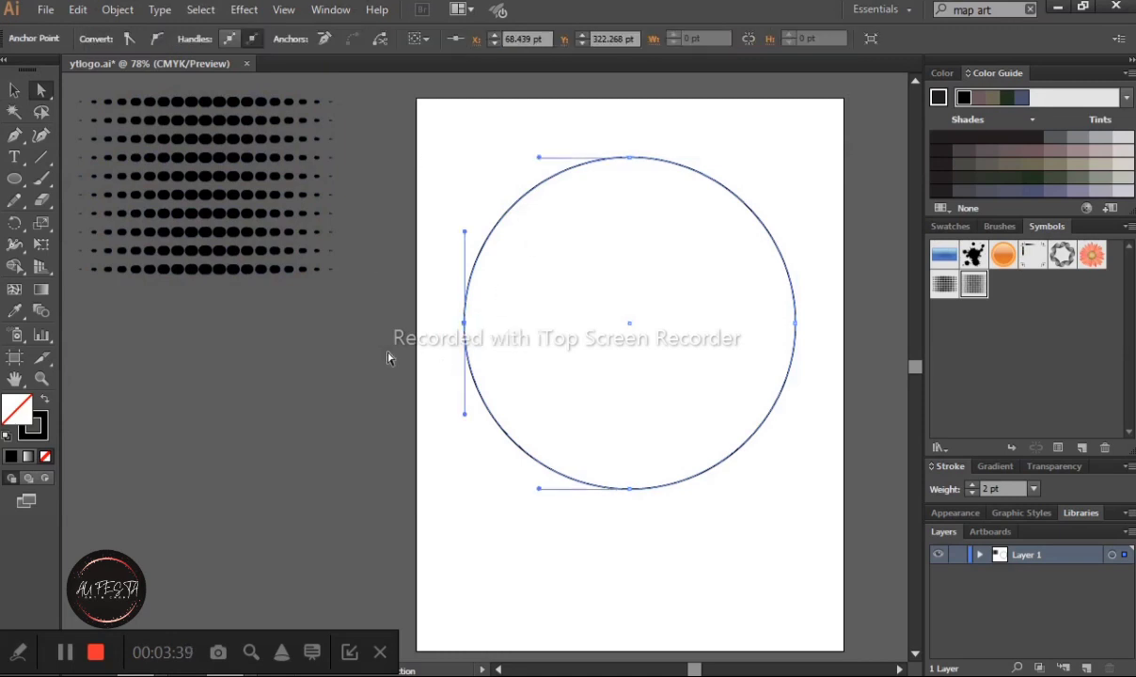
pyautogui.press('Delete')
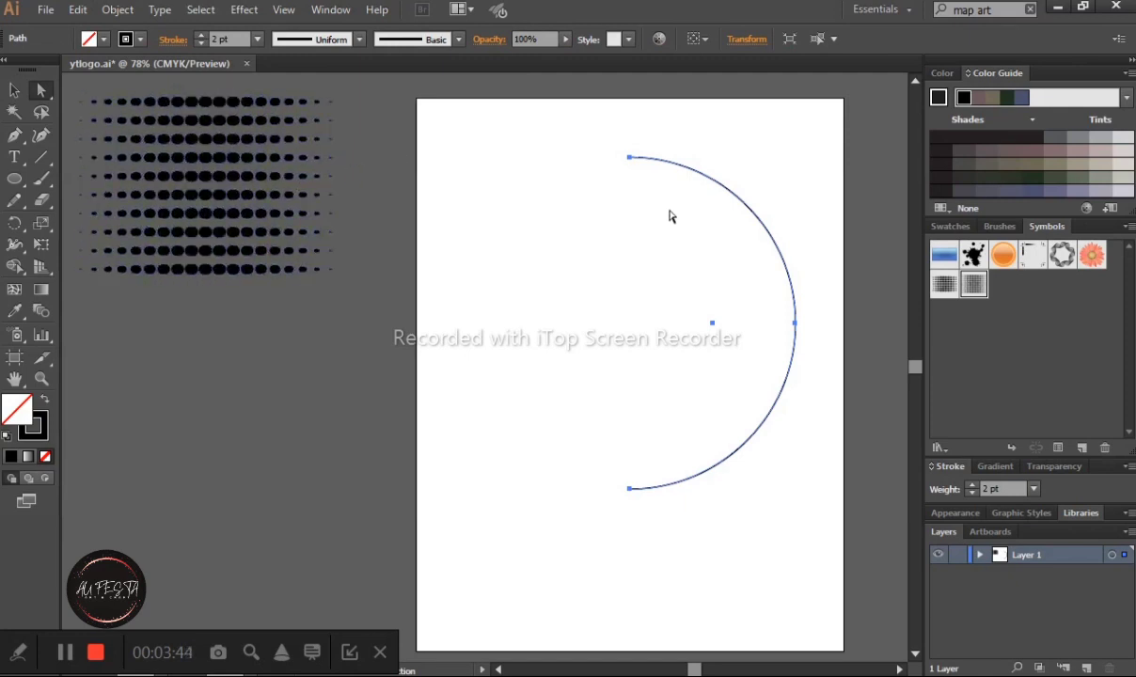
# Start a 3D Revolve effect on the half arc, revolving 360° from the left edge, and open its Map Art settings.
pyautogui.click(244, 10)
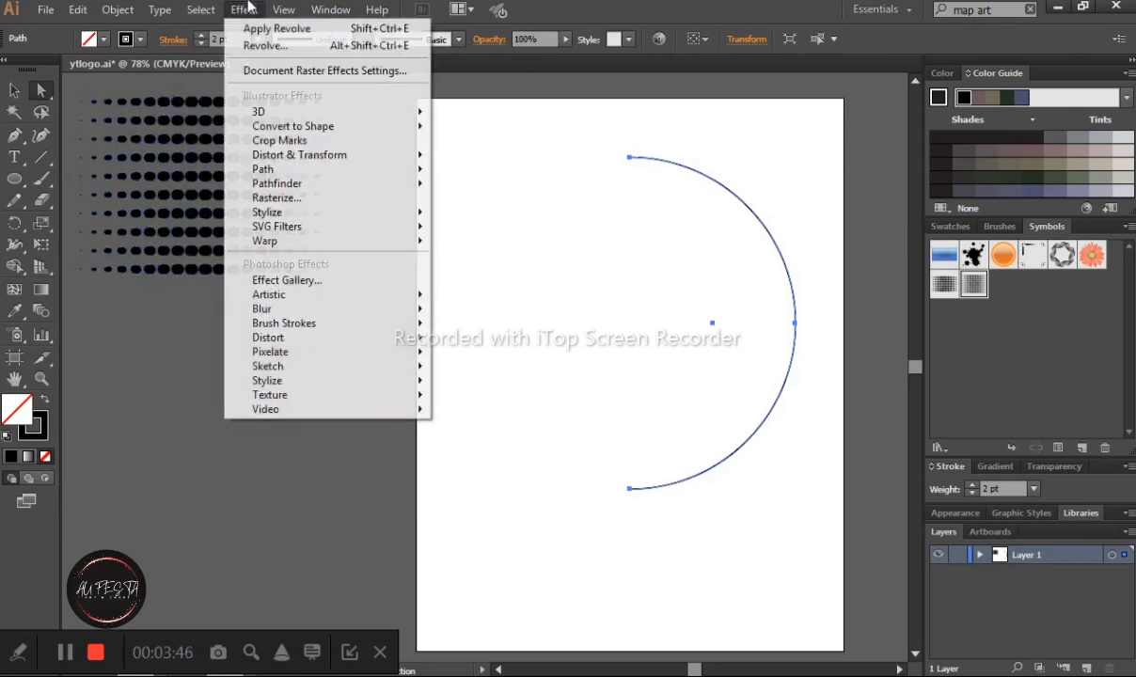
pyautogui.moveTo(329, 112)
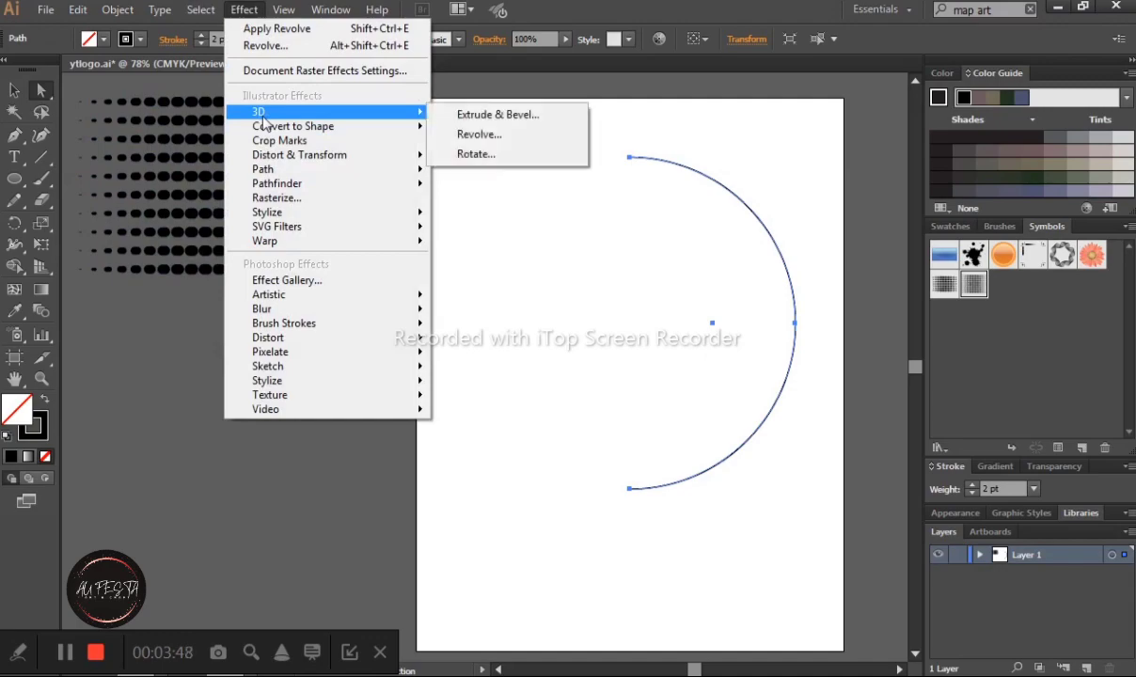
pyautogui.click(463, 137)
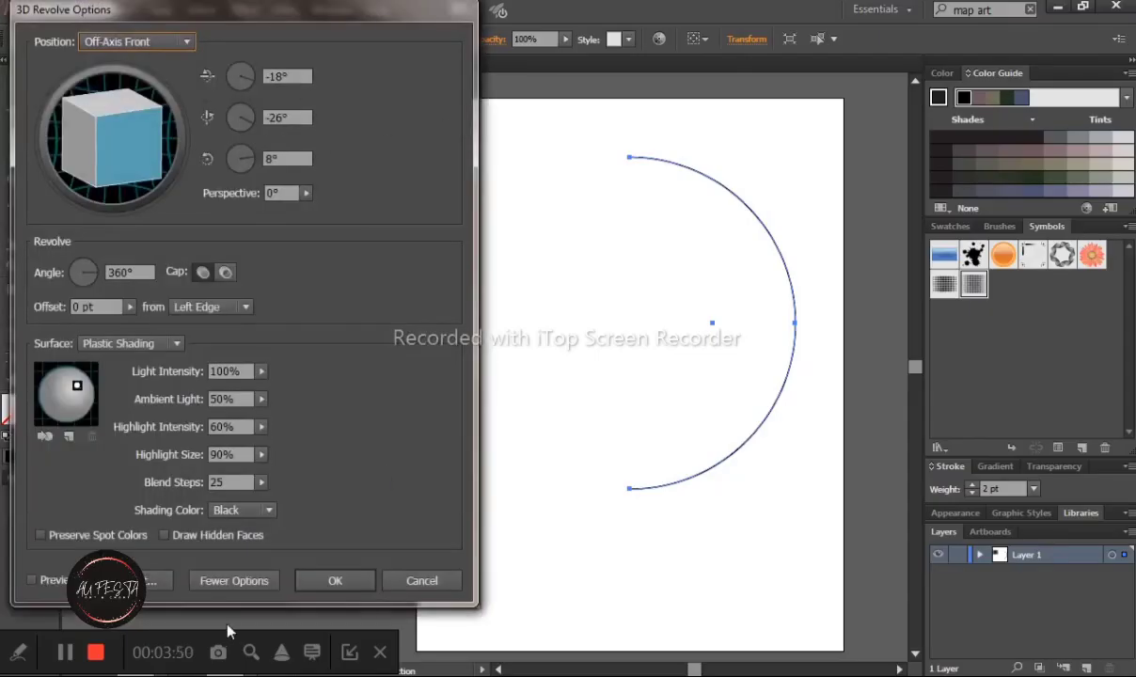
pyautogui.click(234, 580)
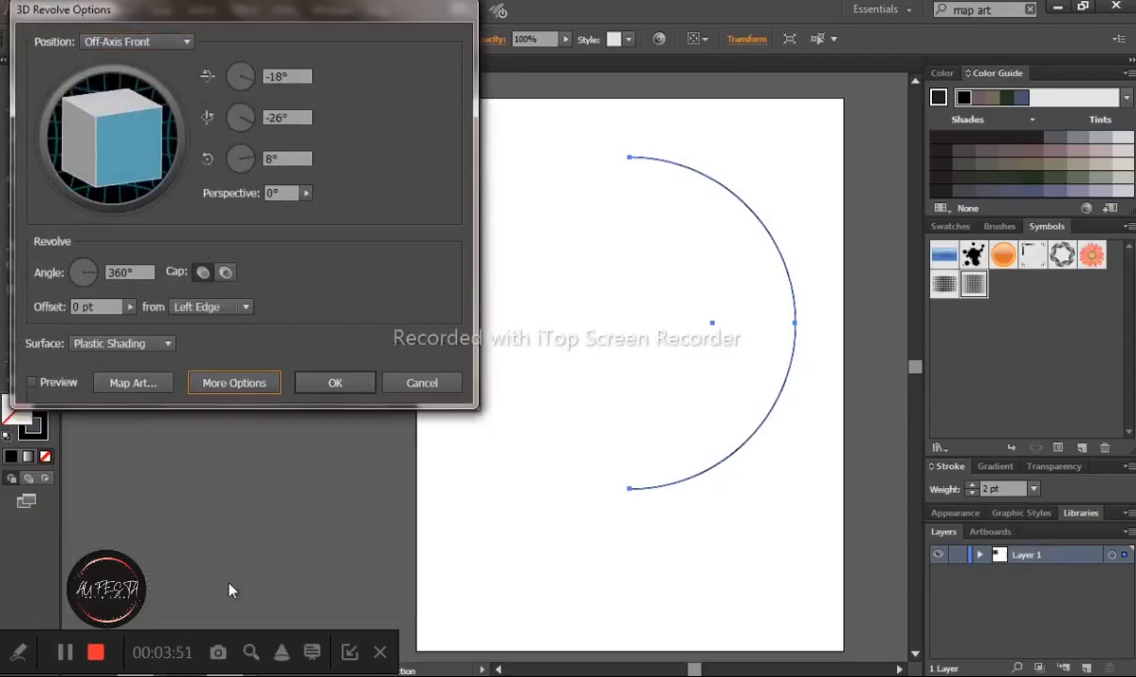
pyautogui.click(141, 380)
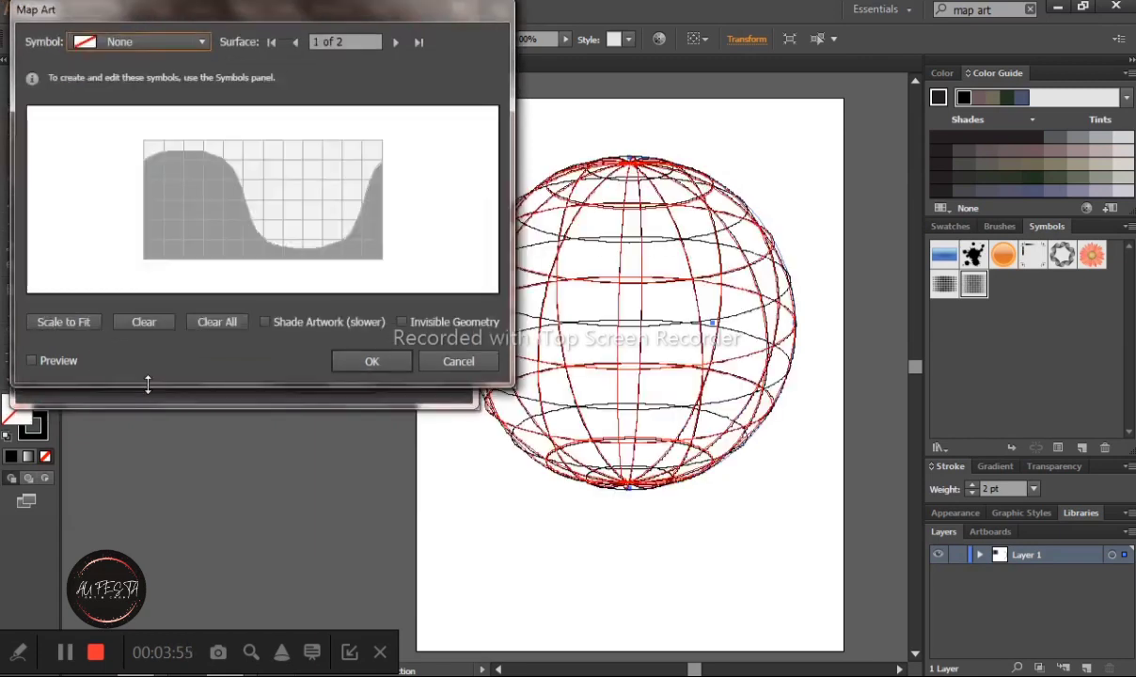
pyautogui.moveTo(327, 19); pyautogui.dragTo(284, 110)
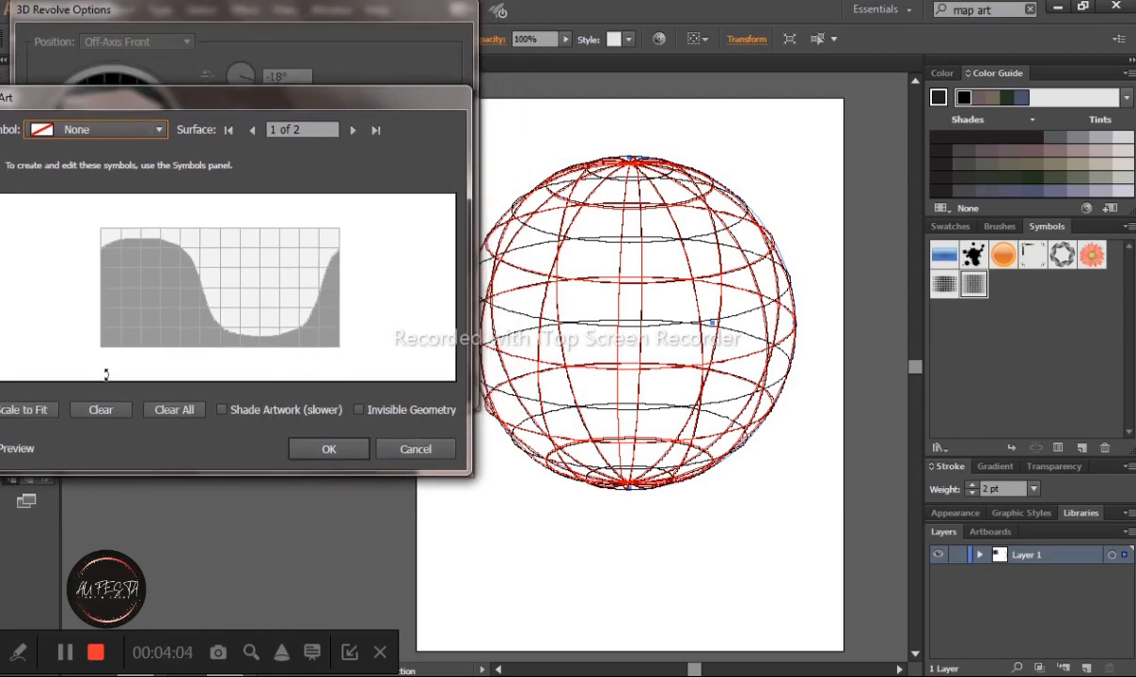
pyautogui.moveTo(170, 88); pyautogui.dragTo(187, 56)
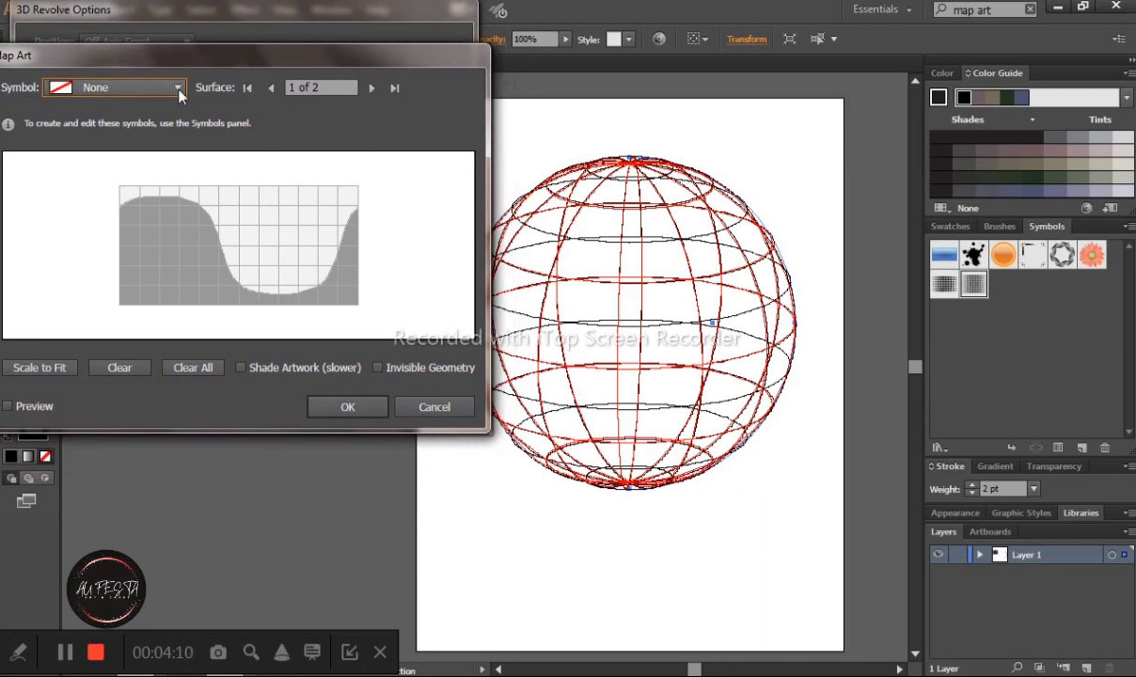
# Enable Shade Artwork and map the dot pattern New Symbol onto the first surface of the sphere, with the preview on.
pyautogui.click(251, 371)
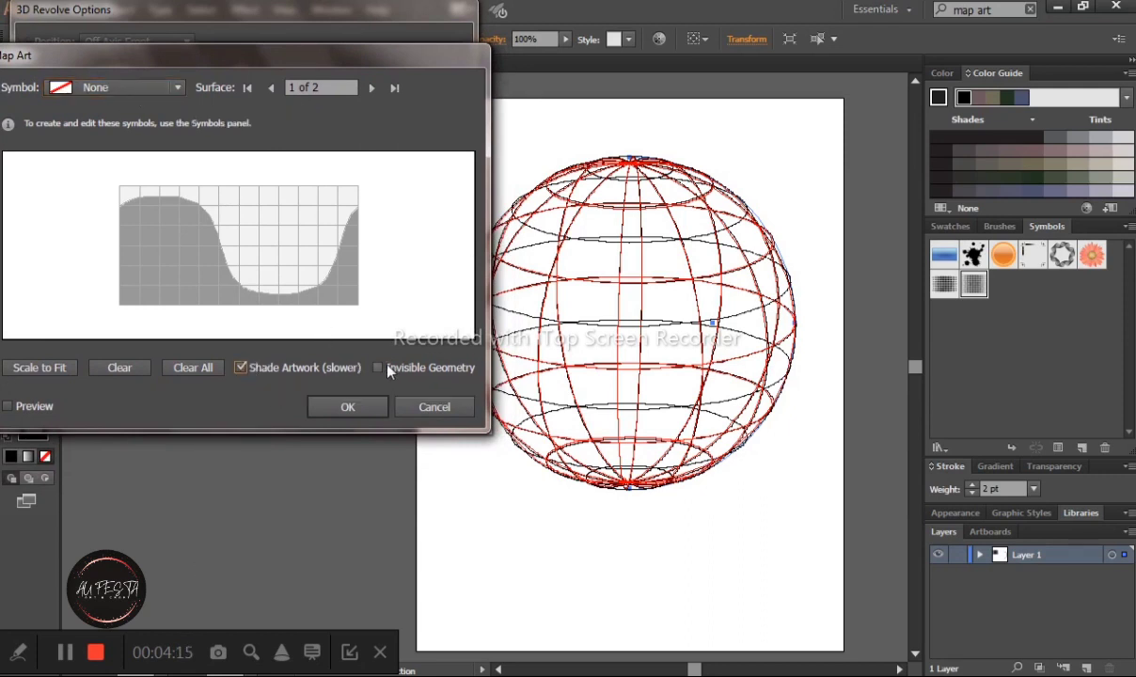
pyautogui.click(178, 88)
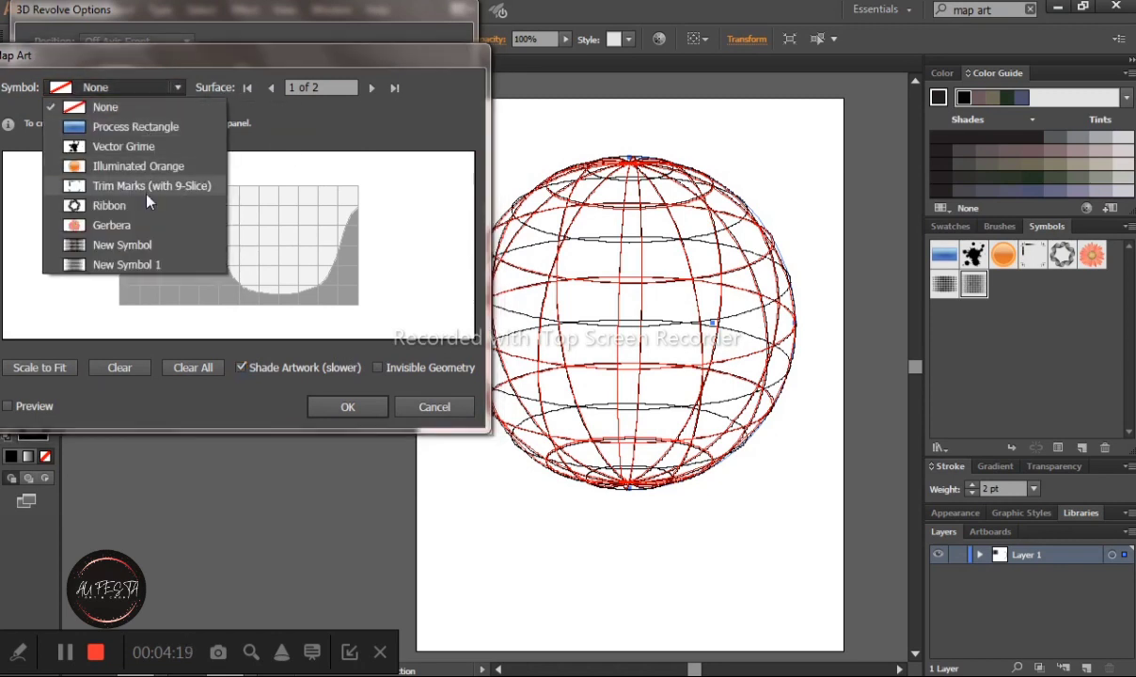
pyautogui.click(136, 248)
pyautogui.click(6, 406)
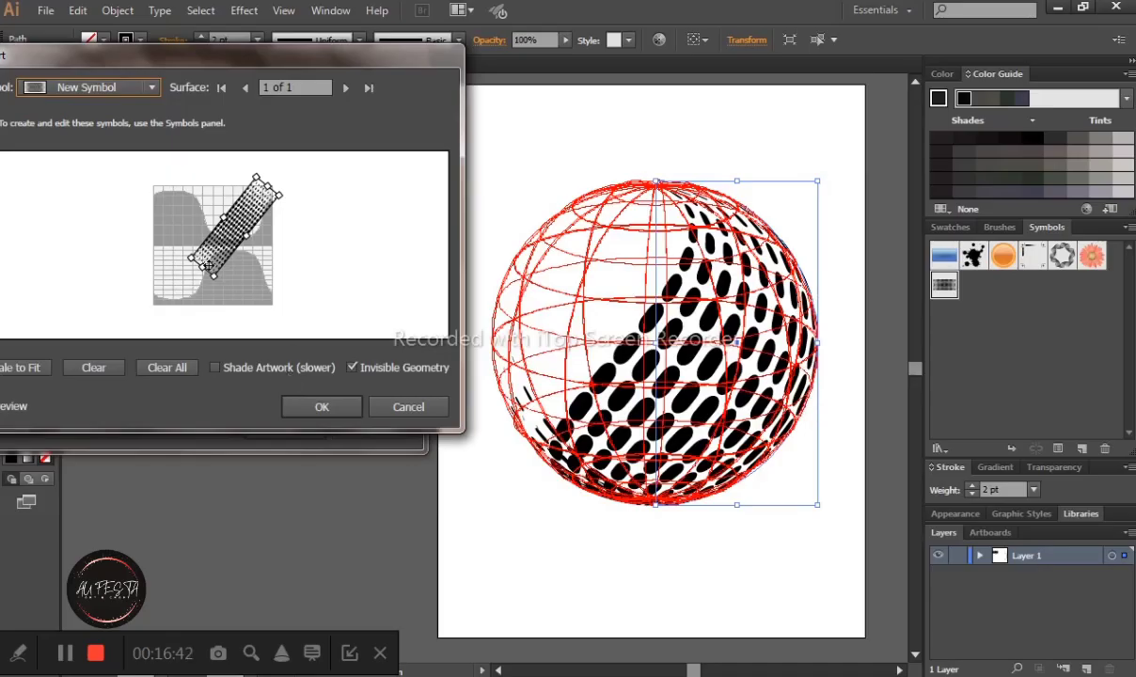
# Shorten the tilted dot pattern slightly from its lower end in the surface map, and apply the Map Art and 3D Revolve effect.
pyautogui.moveTo(201, 266); pyautogui.dragTo(208, 265)
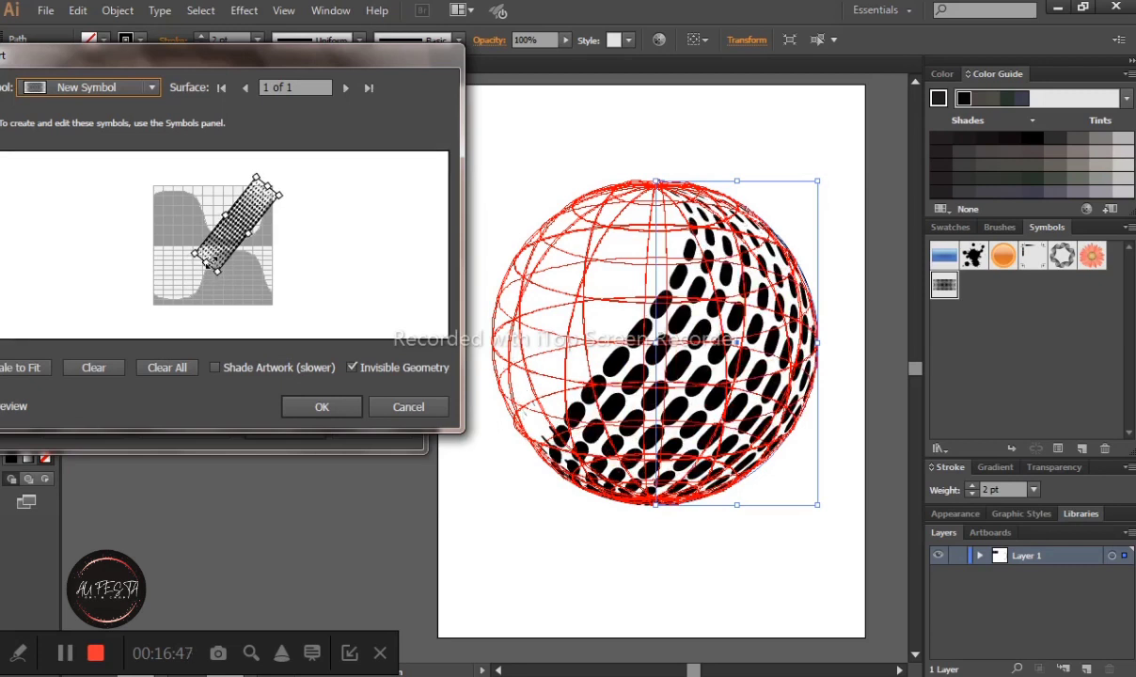
pyautogui.moveTo(208, 266); pyautogui.dragTo(216, 264)
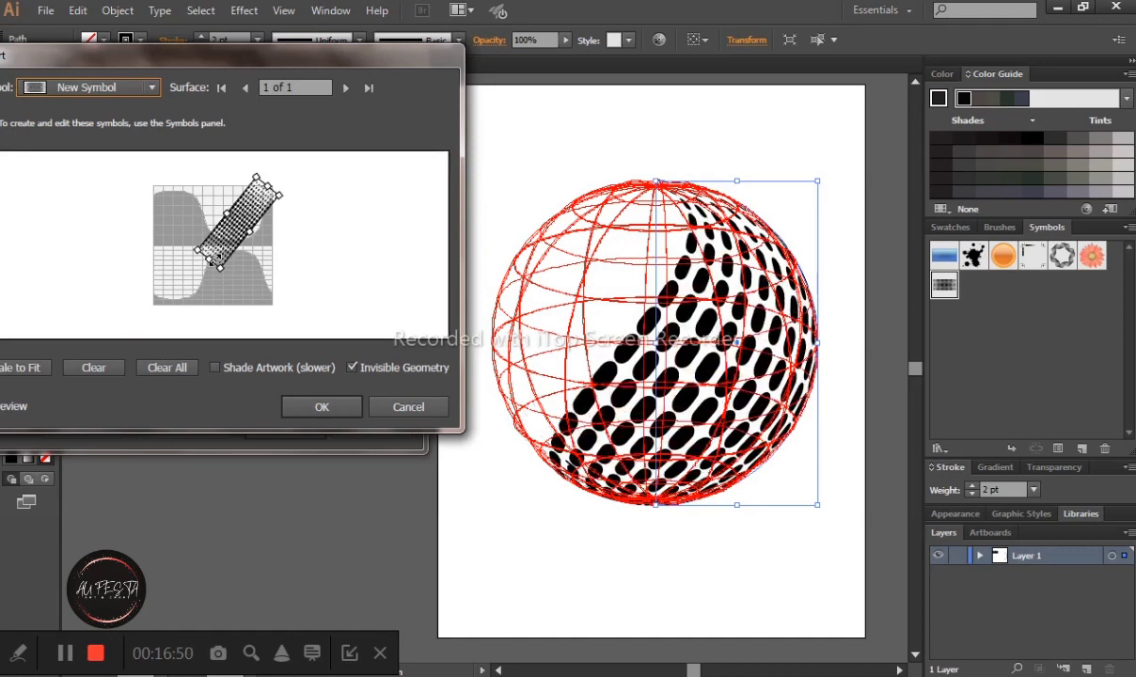
pyautogui.click(314, 413)
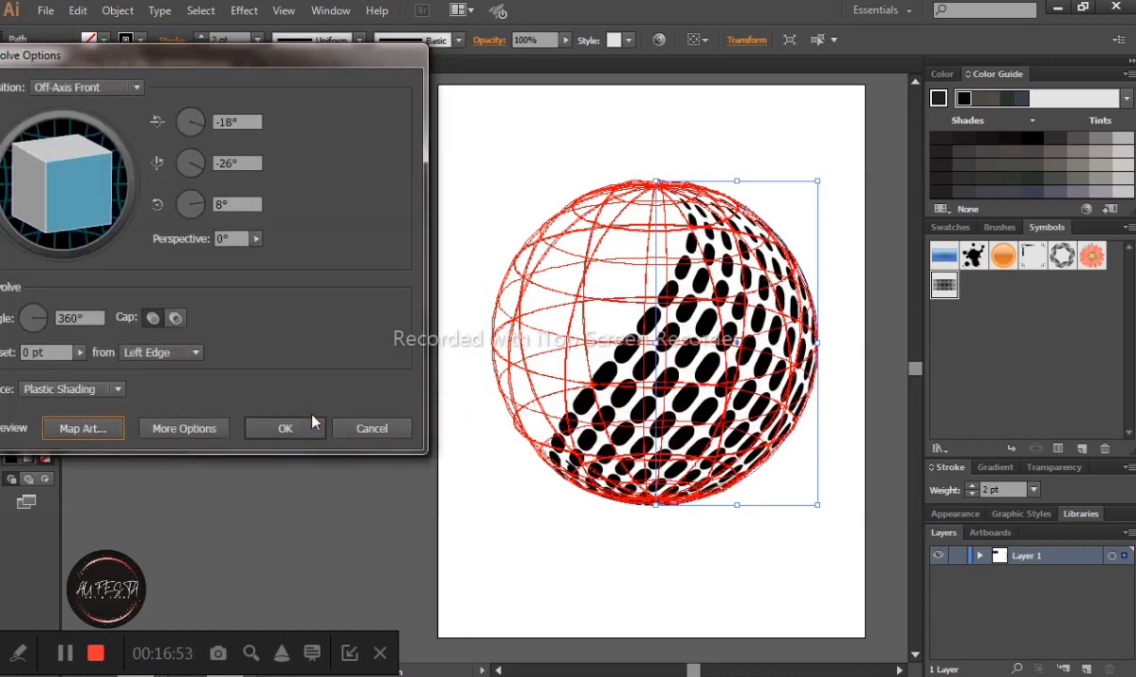
pyautogui.click(303, 433)
pyautogui.moveTo(301, 435)
pyautogui.mouseDown()
pyautogui.moveTo(547, 413)
pyautogui.moveTo(472, 308)
pyautogui.moveTo(426, 353)
pyautogui.moveTo(535, 256)
pyautogui.moveTo(483, 259)
pyautogui.moveTo(528, 246)
pyautogui.moveTo(637, 141)
pyautogui.moveTo(567, 223)
pyautogui.moveTo(596, 301)
pyautogui.moveTo(591, 205)
pyautogui.moveTo(545, 194)
pyautogui.moveTo(567, 249)
pyautogui.moveTo(647, 369)
pyautogui.mouseUp()
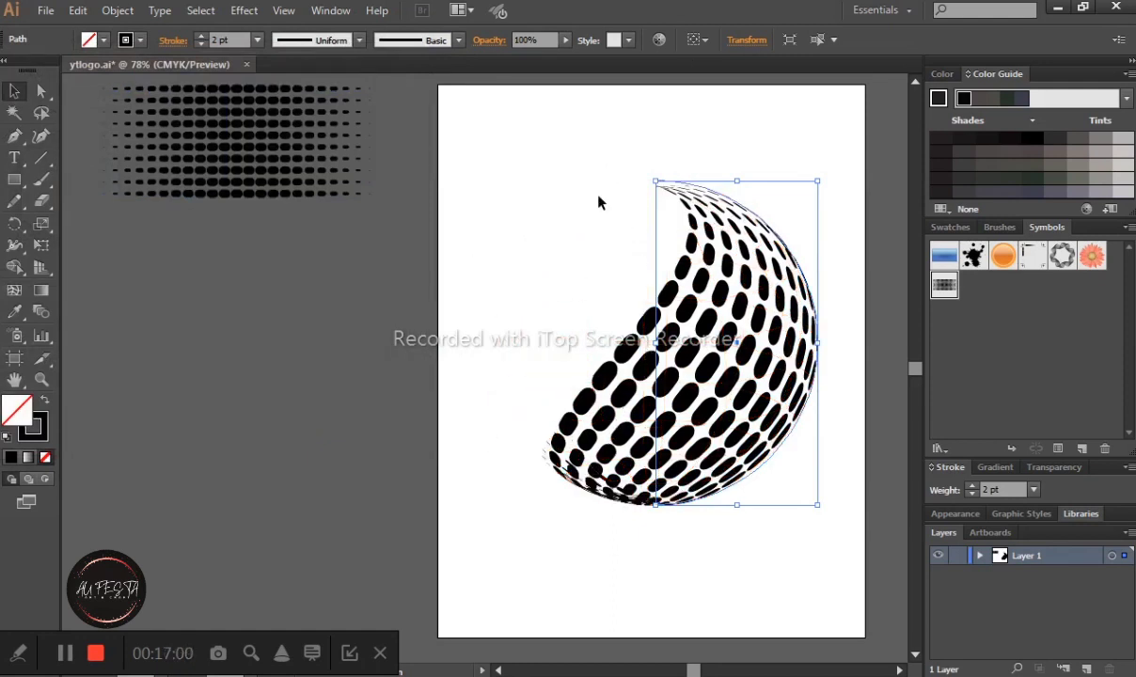
# Select the dotted sphere on the artboard and expand its appearance into editable shapes.
pyautogui.click(600, 194)
pyautogui.moveTo(590, 162); pyautogui.dragTo(809, 545)
pyautogui.moveTo(493, 156); pyautogui.dragTo(758, 526)
pyautogui.click(117, 10)
pyautogui.click(169, 220)
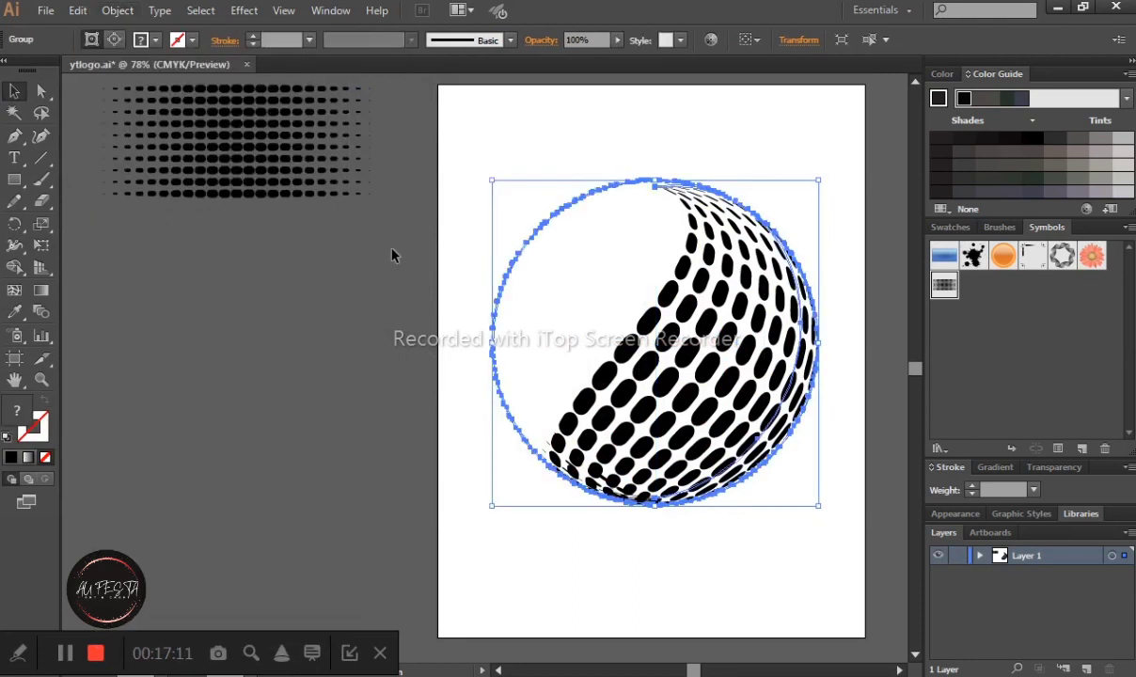
# Ungroup the expanded sphere artwork into separate clip groups and move the dotted one slightly down and to the left.
pyautogui.click(978, 556)
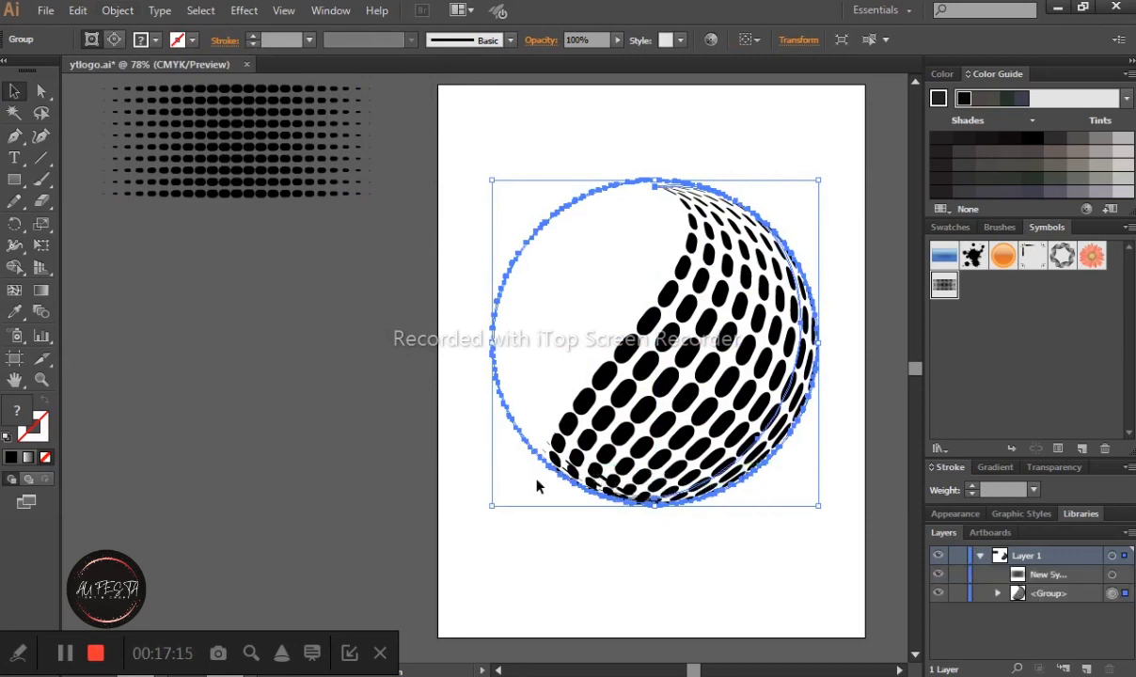
pyautogui.rightClick(565, 474)
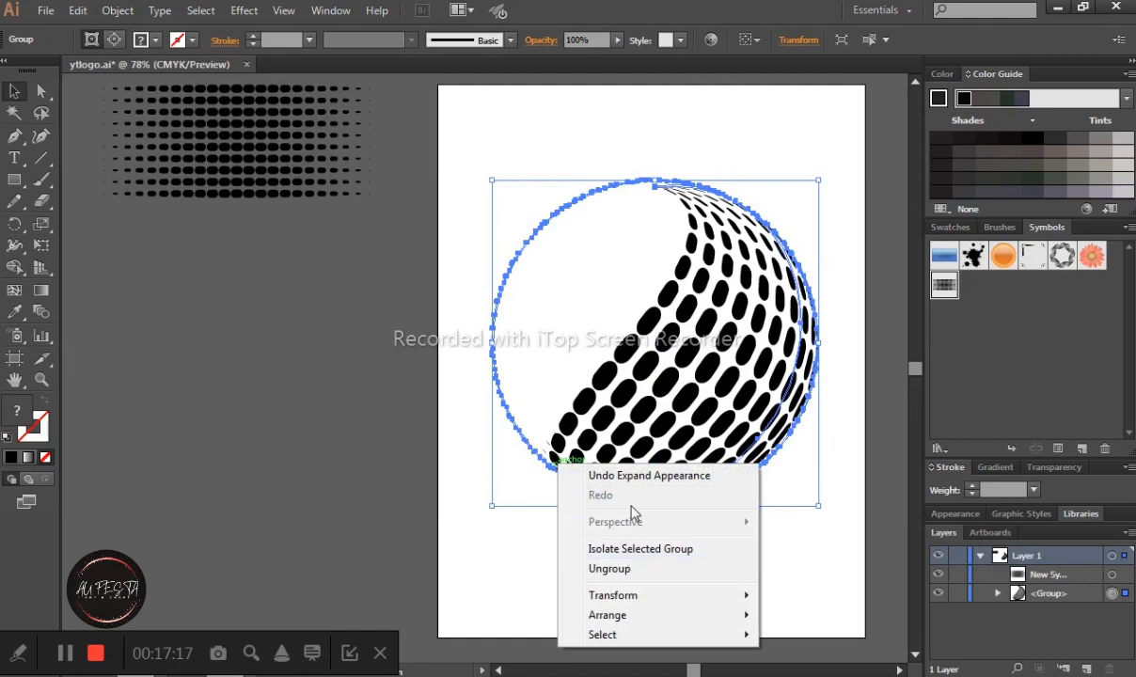
pyautogui.click(621, 569)
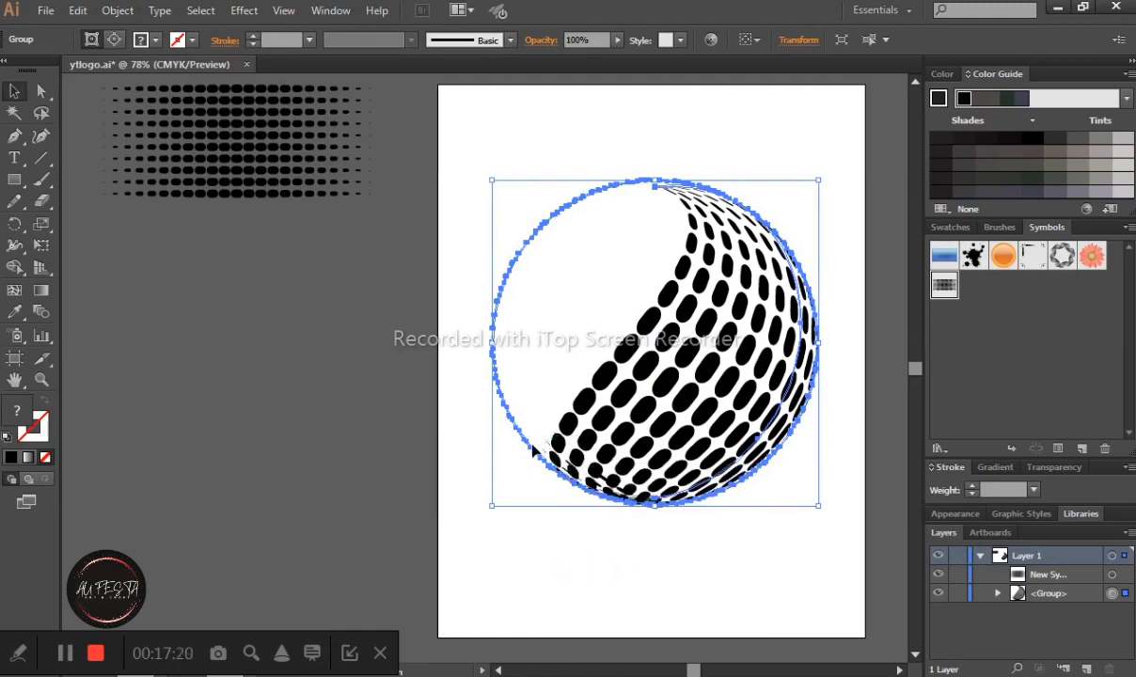
pyautogui.moveTo(532, 452); pyautogui.dragTo(521, 488)
pyautogui.hotkey('ctrl', '7')
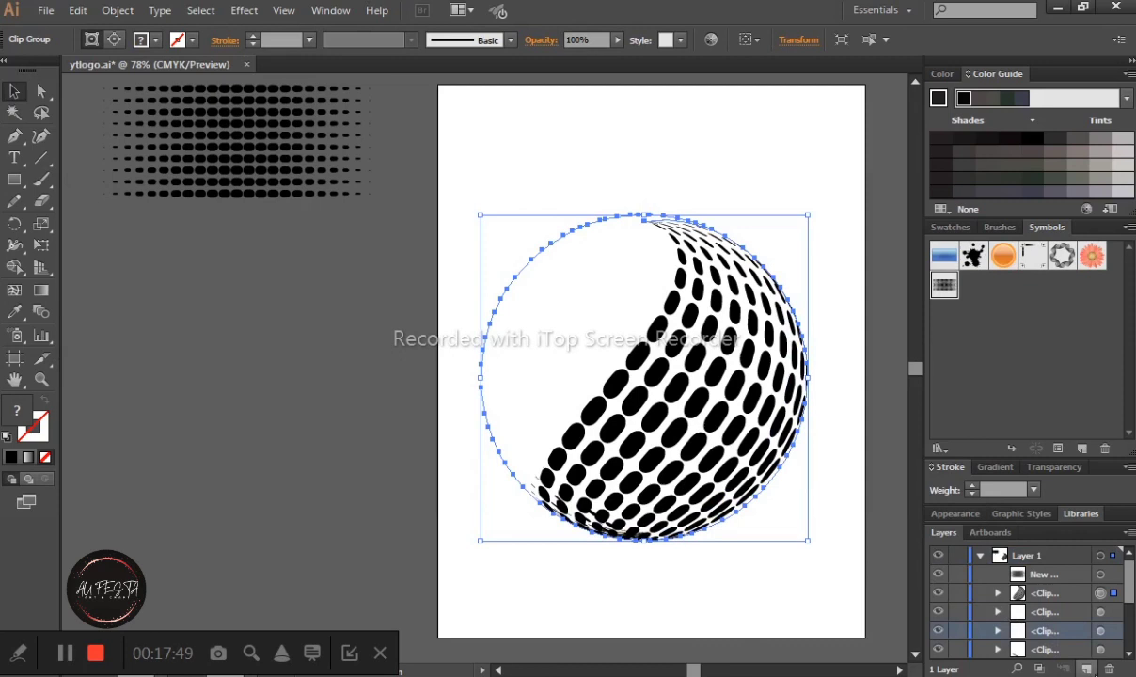
# Delete all leftover clip groups beneath the main dotted clip group in Layer 1, keeping the dotted one and the original symbol.
pyautogui.click(1110, 668)
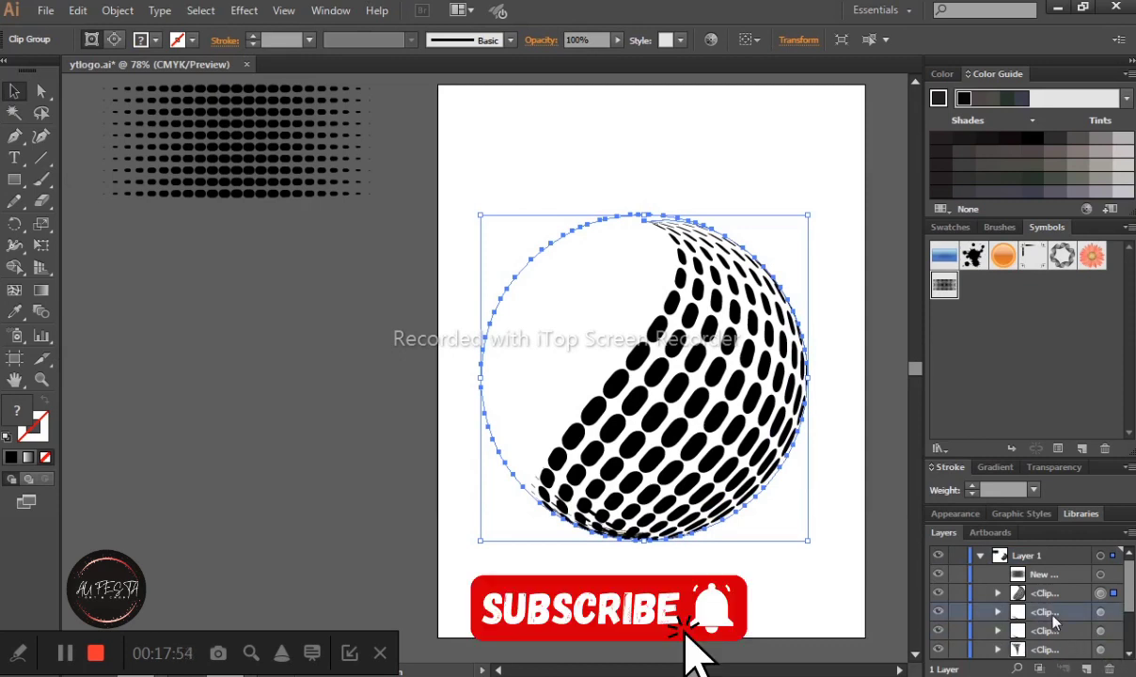
pyautogui.click(1111, 668)
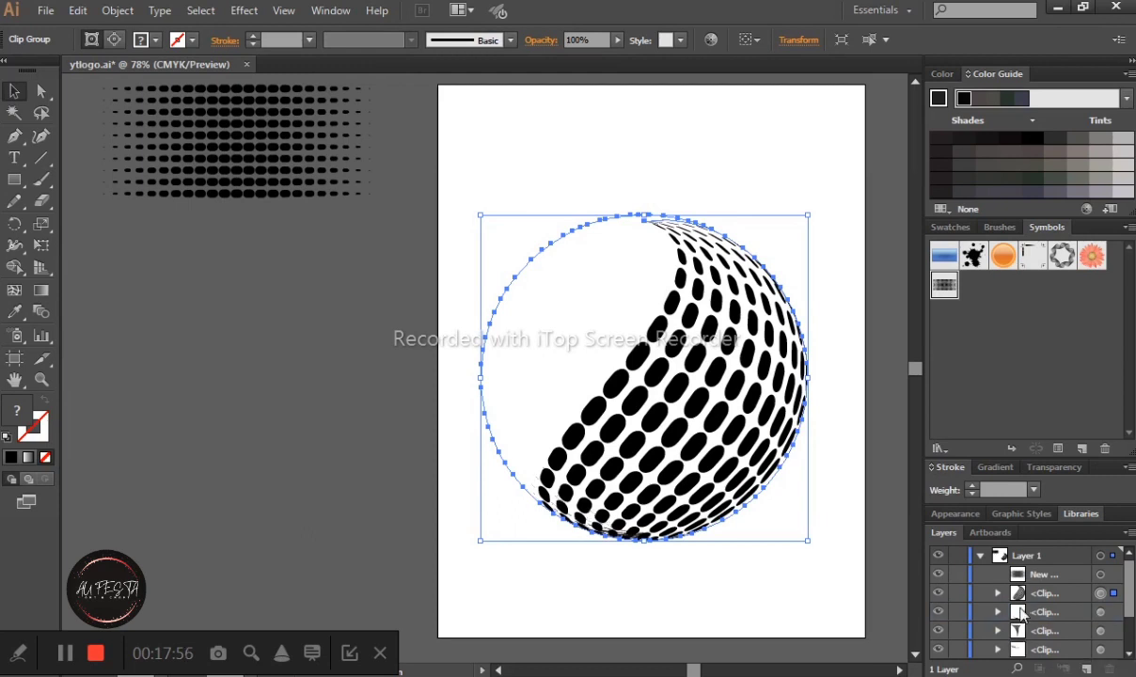
pyautogui.click(1029, 613)
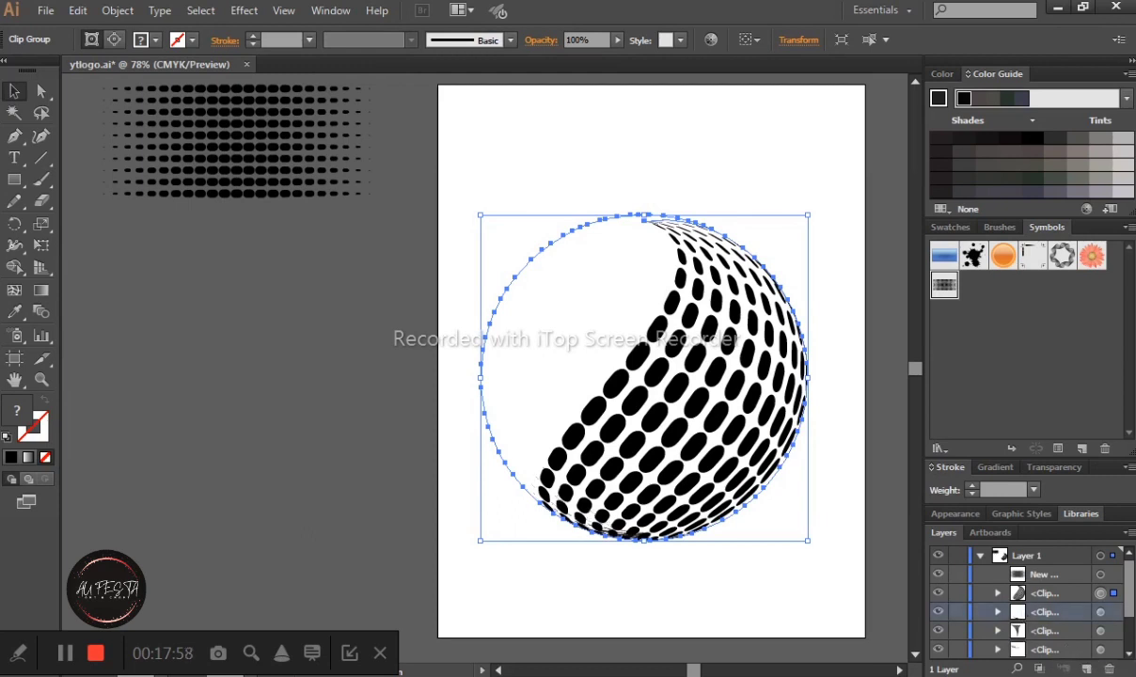
pyautogui.click(1111, 668)
pyautogui.click(1042, 616)
pyautogui.click(1110, 668)
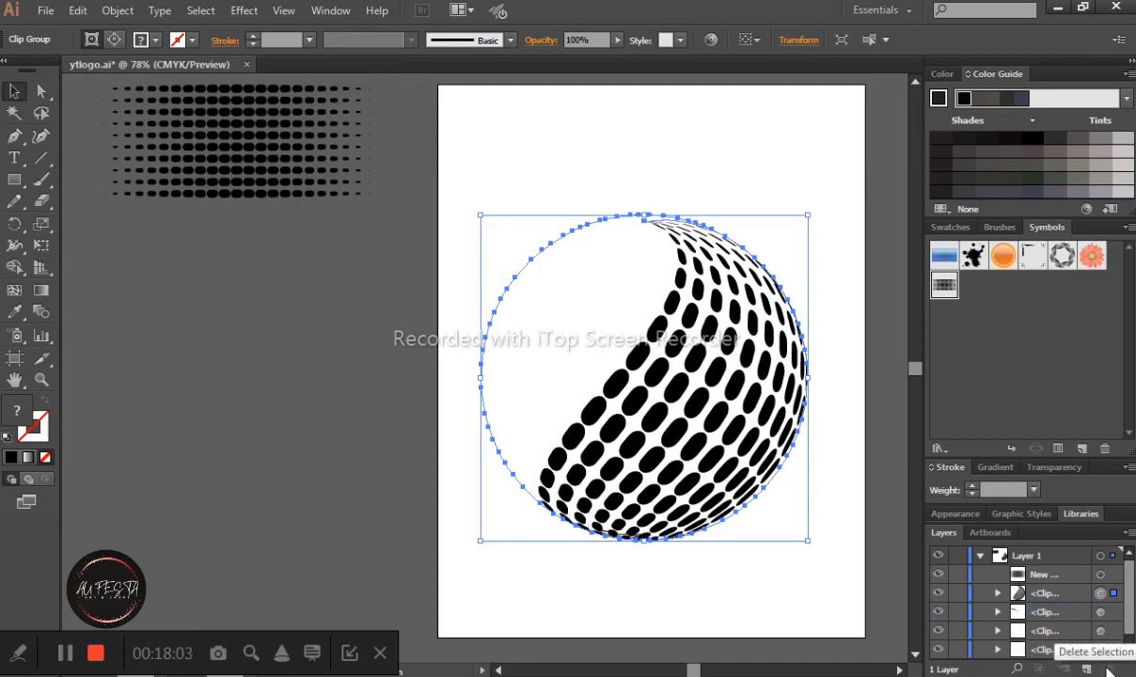
pyautogui.click(1055, 618)
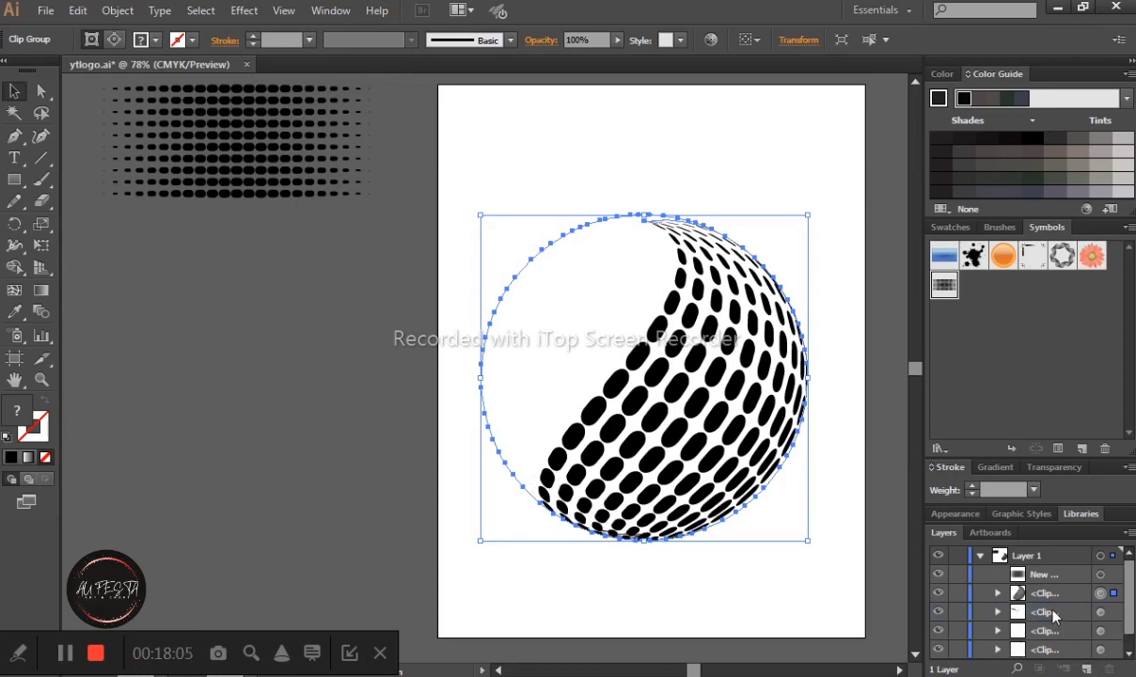
pyautogui.click(1112, 669)
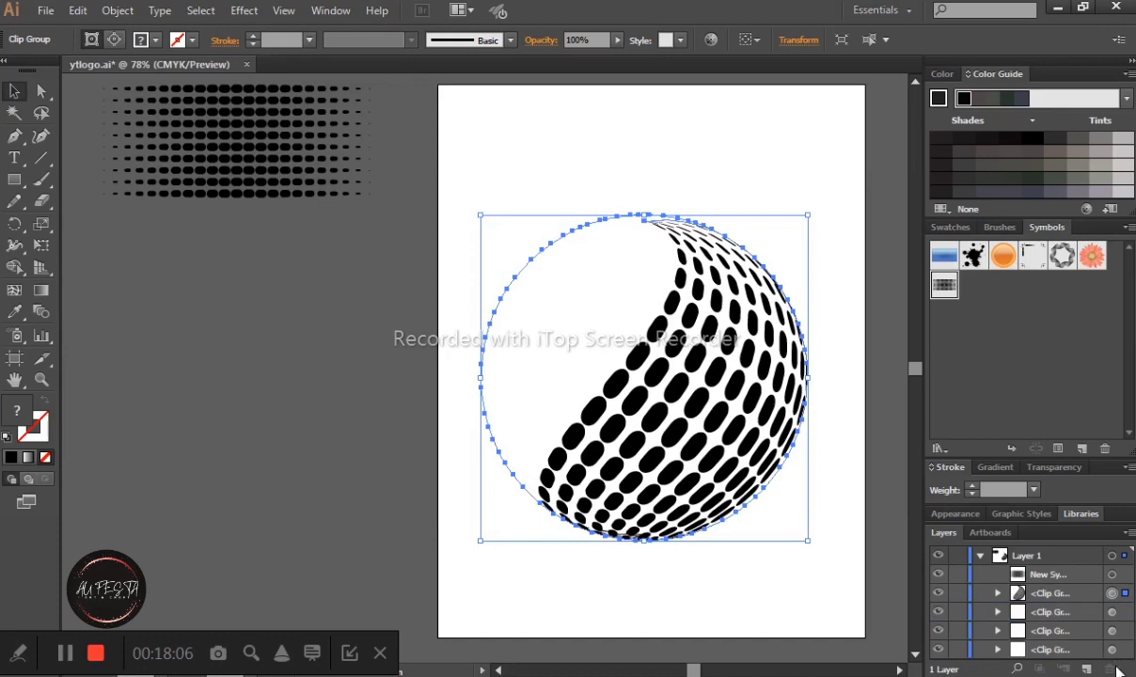
pyautogui.click(1056, 626)
pyautogui.click(1110, 669)
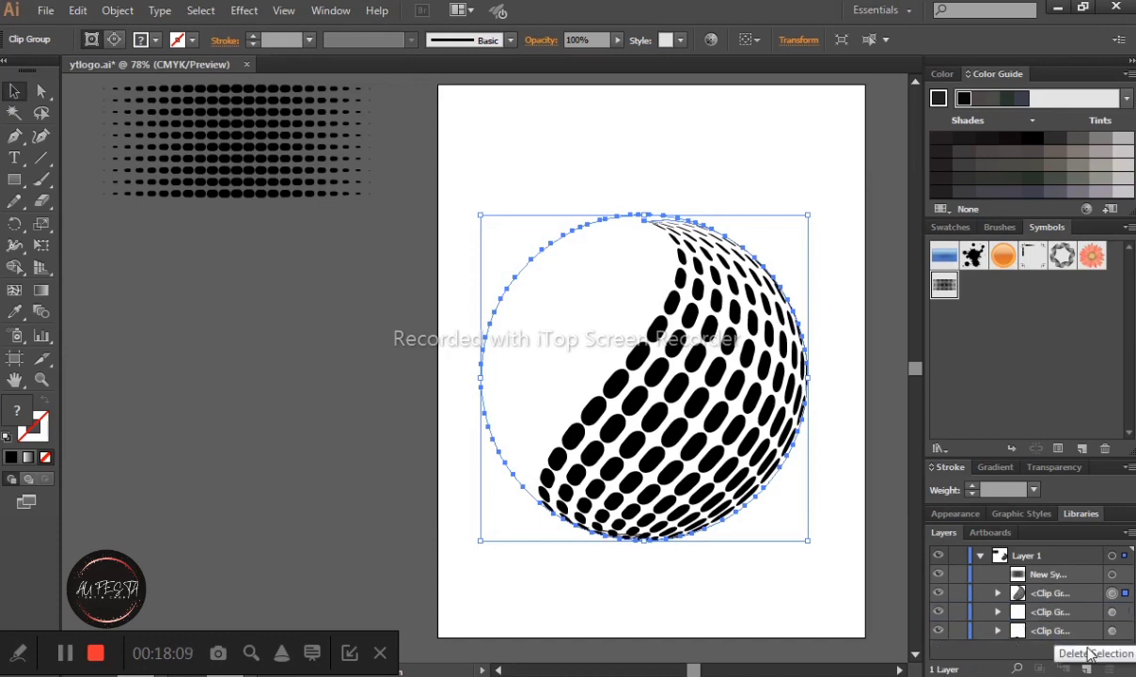
pyautogui.click(1055, 627)
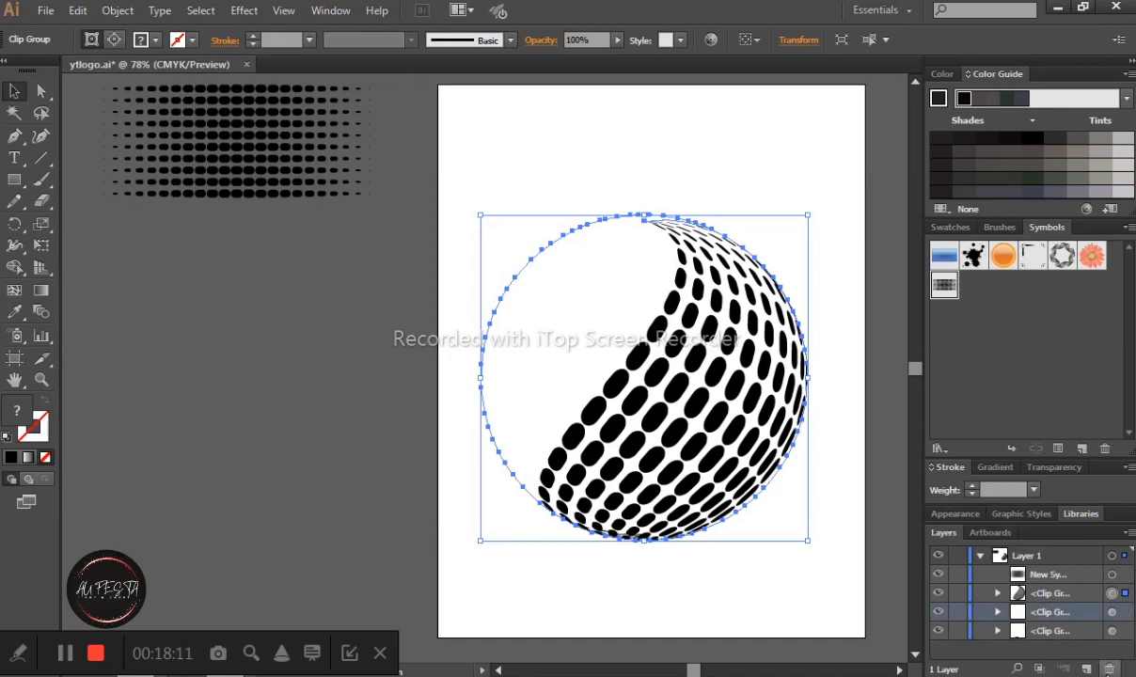
pyautogui.click(1110, 668)
pyautogui.click(1051, 613)
pyautogui.click(1110, 669)
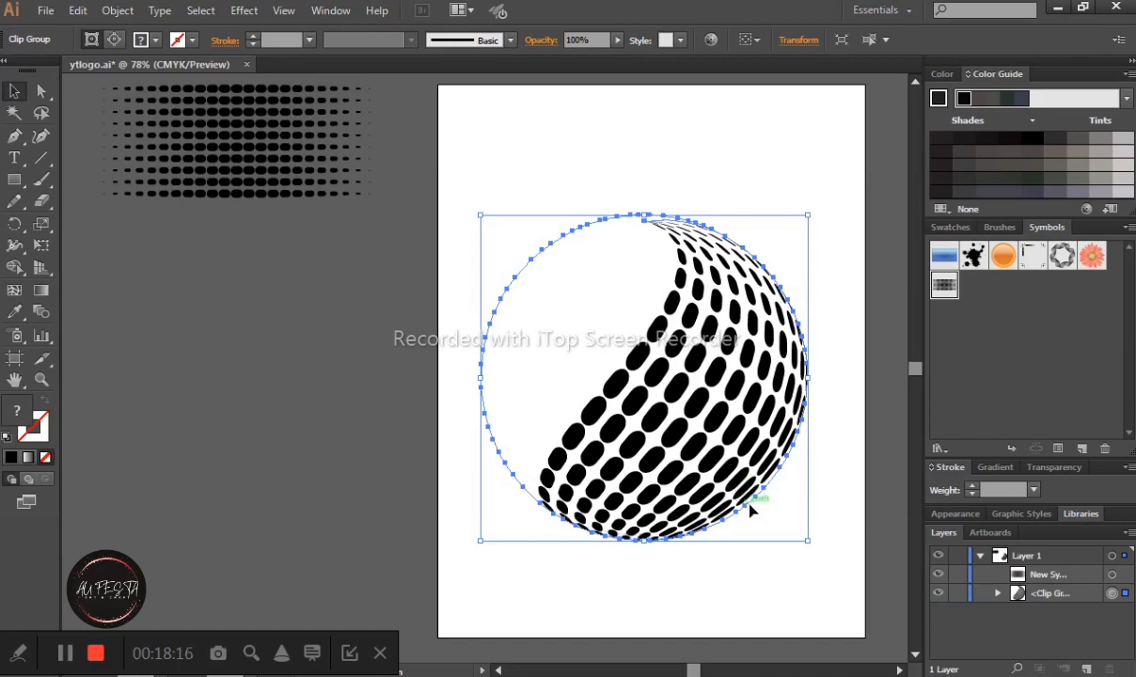
# Delete the circular clipping path inside the dotted clip group in Layer 1 and deselect the artwork.
pyautogui.click(997, 592)
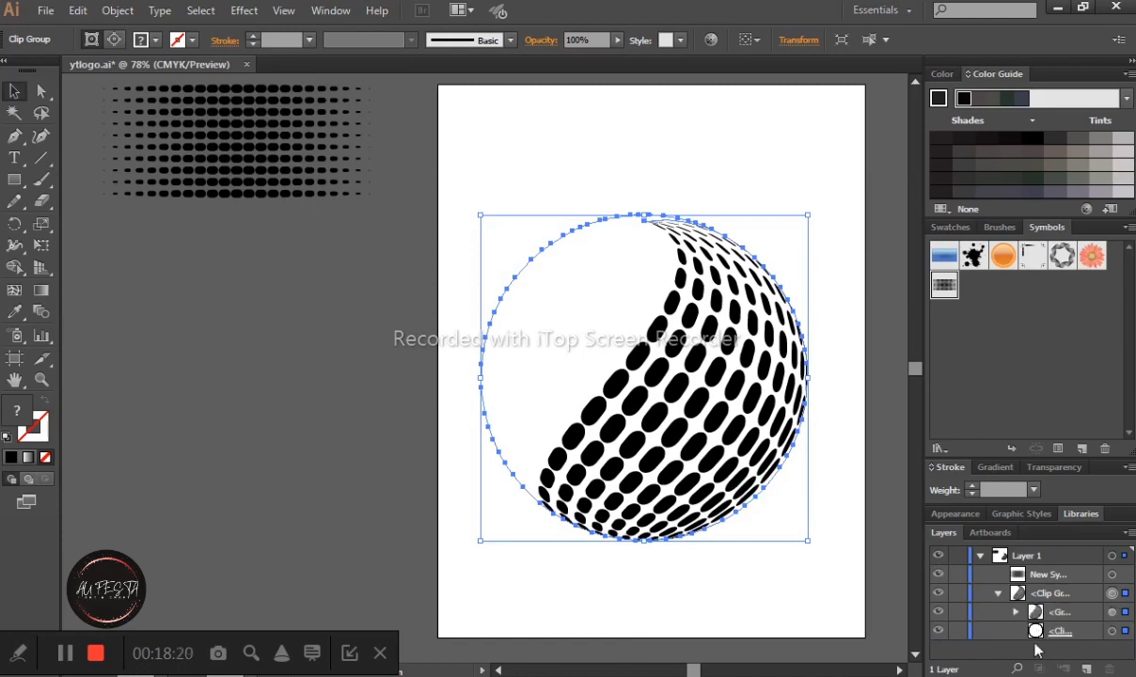
pyautogui.click(1049, 632)
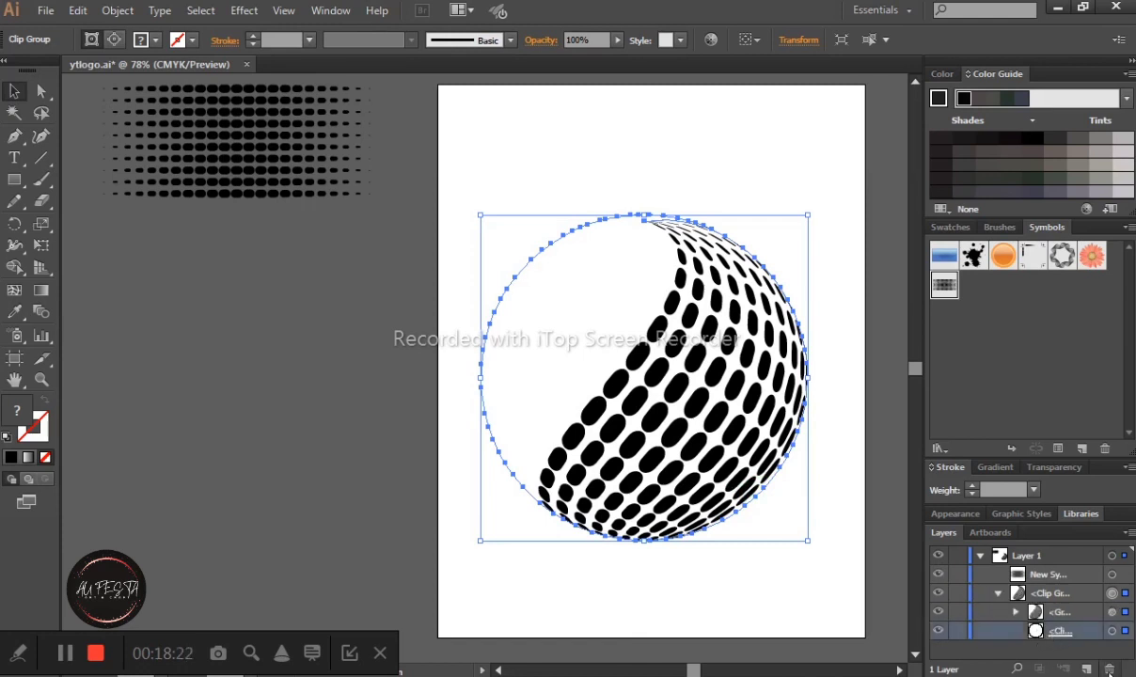
pyautogui.click(1109, 669)
pyautogui.click(819, 559)
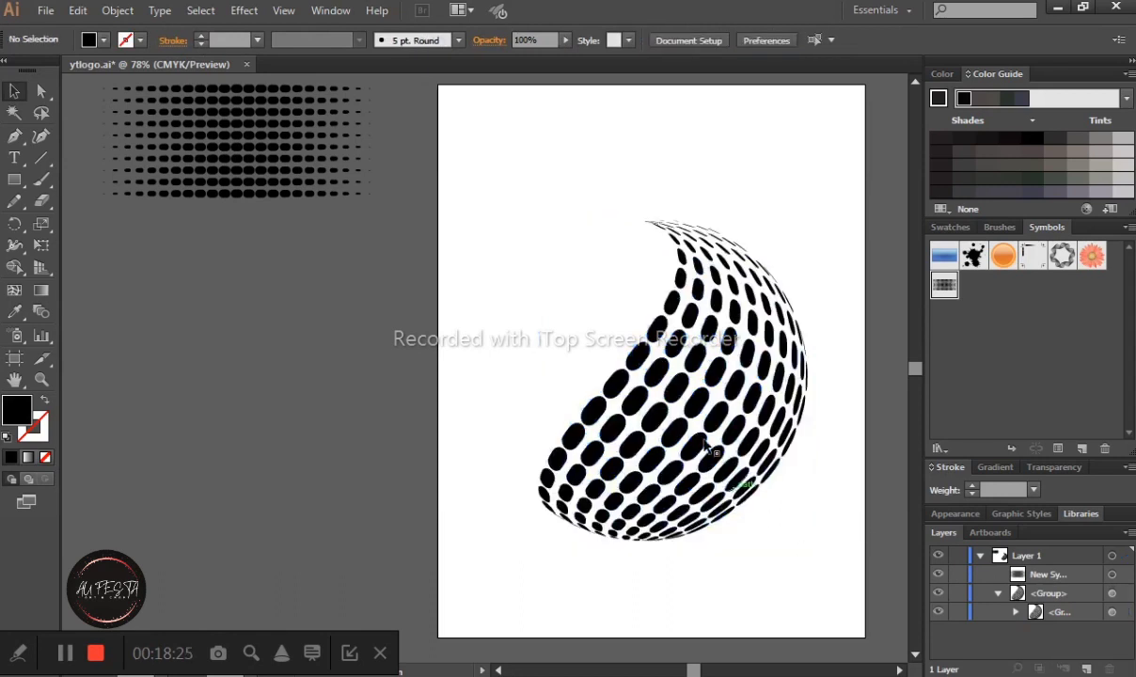
# Select the dotted sphere group on the artboard and fill its dots with the default white-to-black linear gradient.
pyautogui.moveTo(586, 196); pyautogui.dragTo(771, 442)
pyautogui.click(1013, 612)
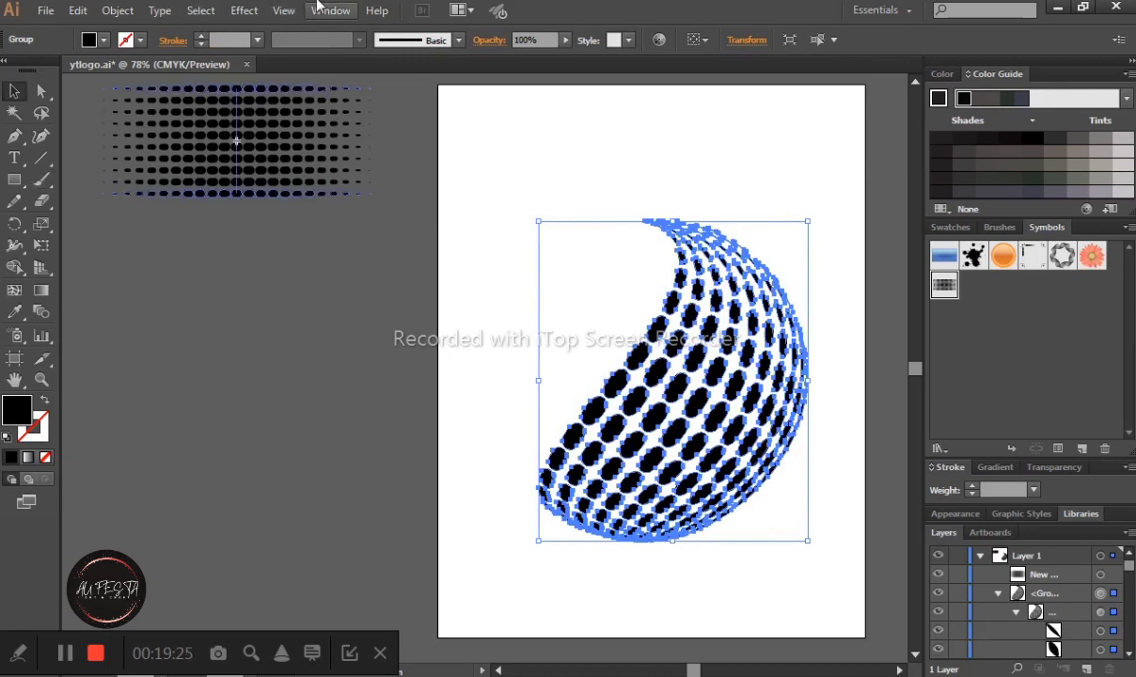
pyautogui.click(329, 11)
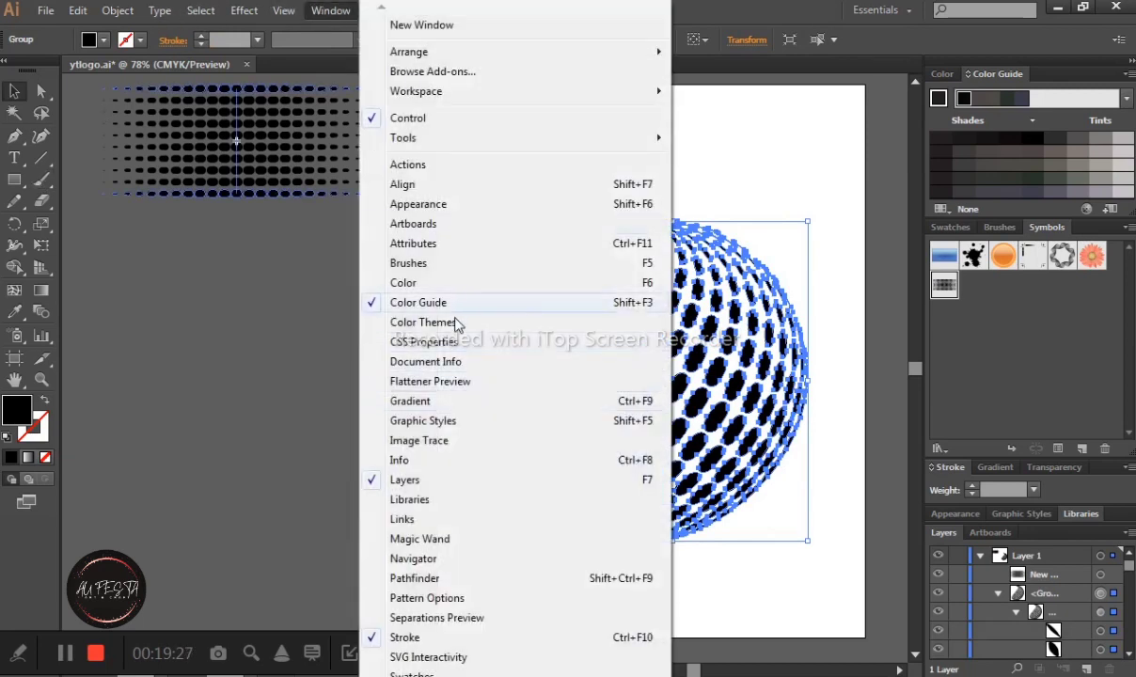
pyautogui.click(473, 402)
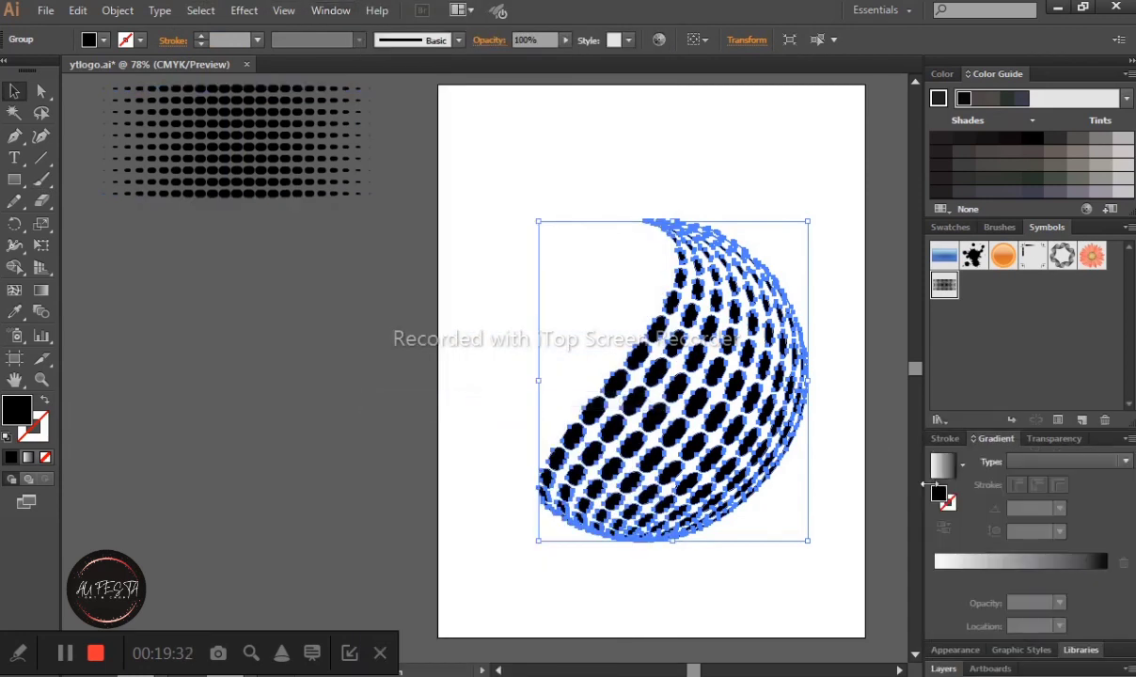
pyautogui.click(947, 563)
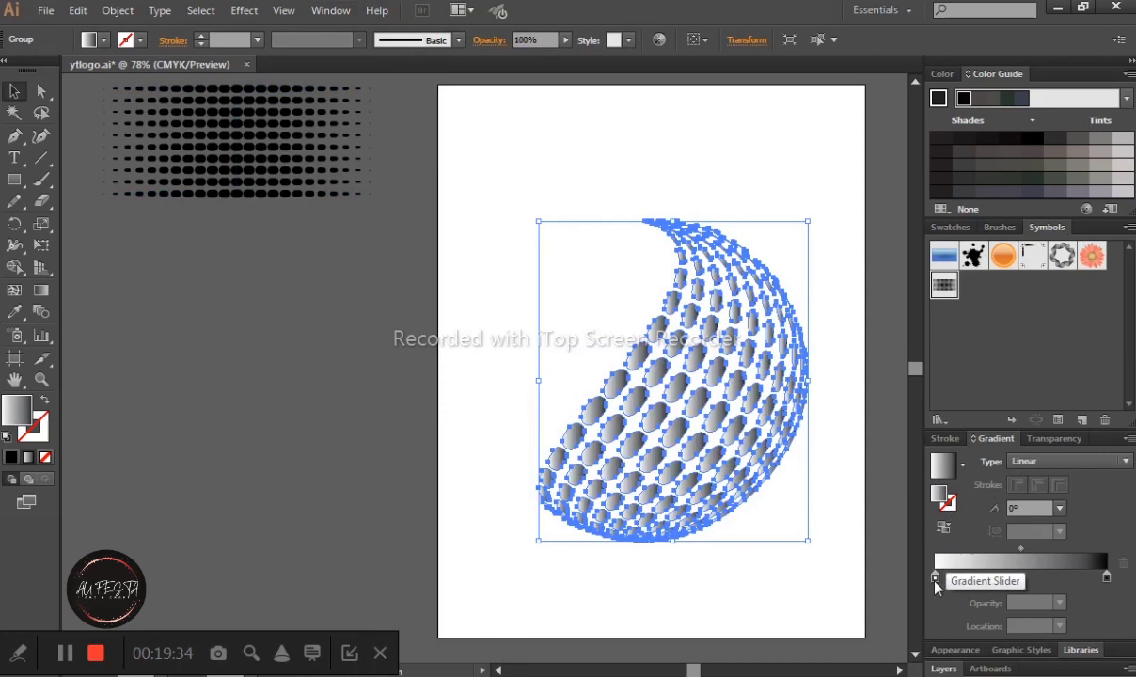
# Set the gradient's white start stop to the pinkish-red swatch C=10 M=100 Y=50 K=0.
pyautogui.click(935, 580)
pyautogui.doubleClick(936, 576)
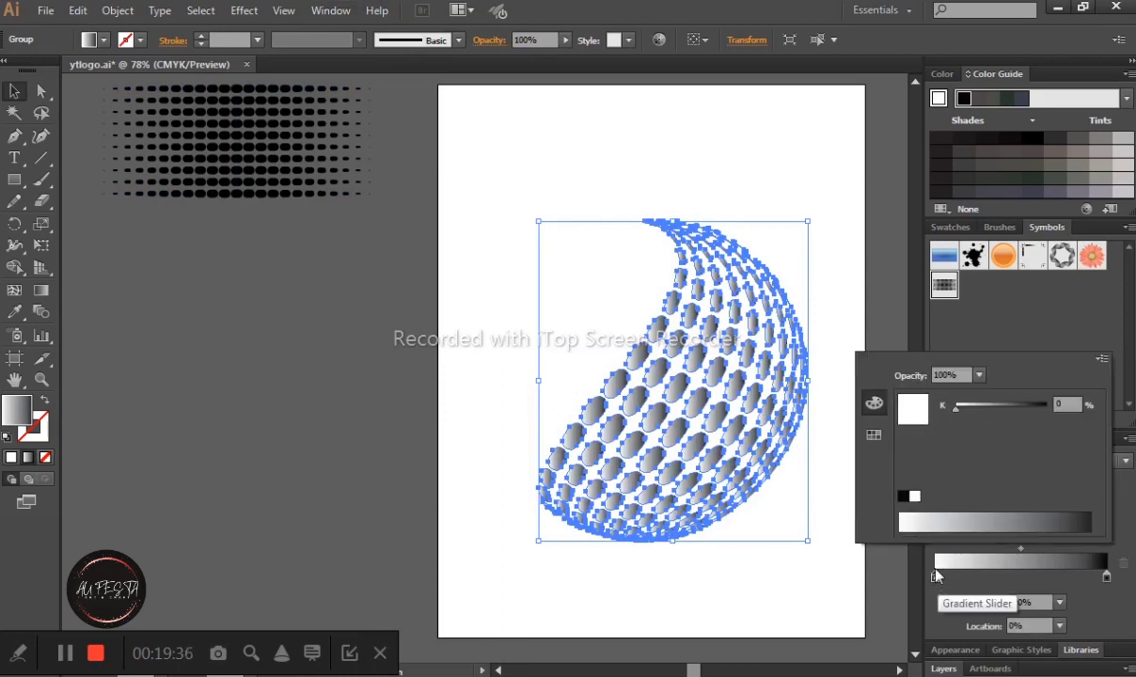
pyautogui.click(878, 438)
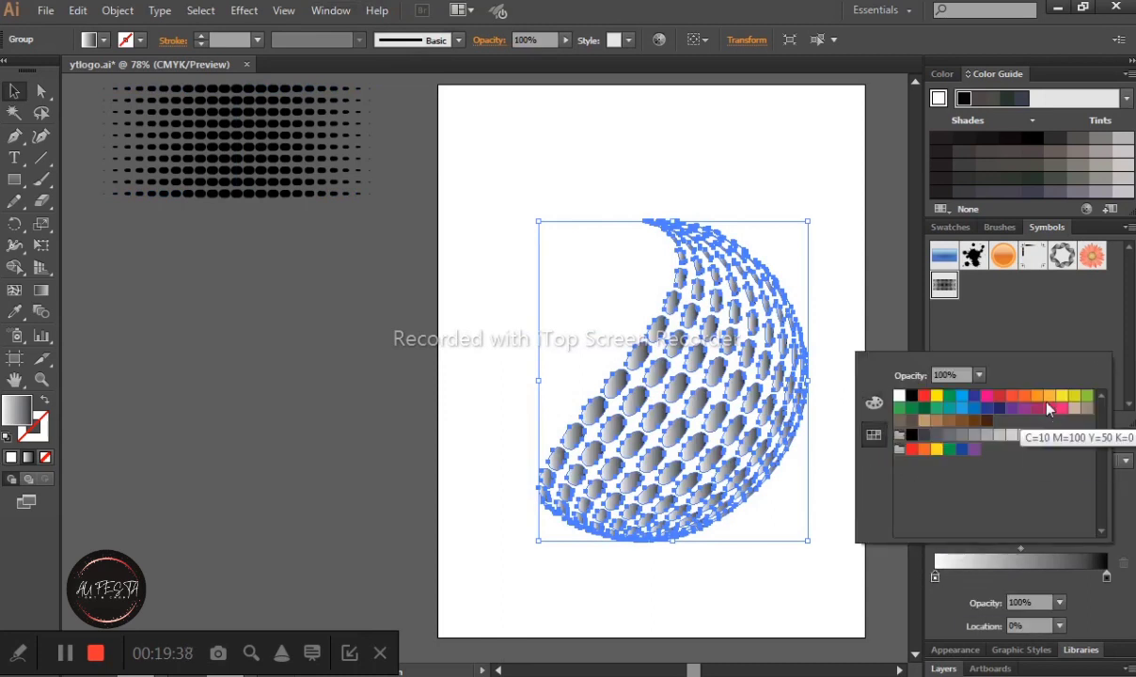
pyautogui.click(1048, 411)
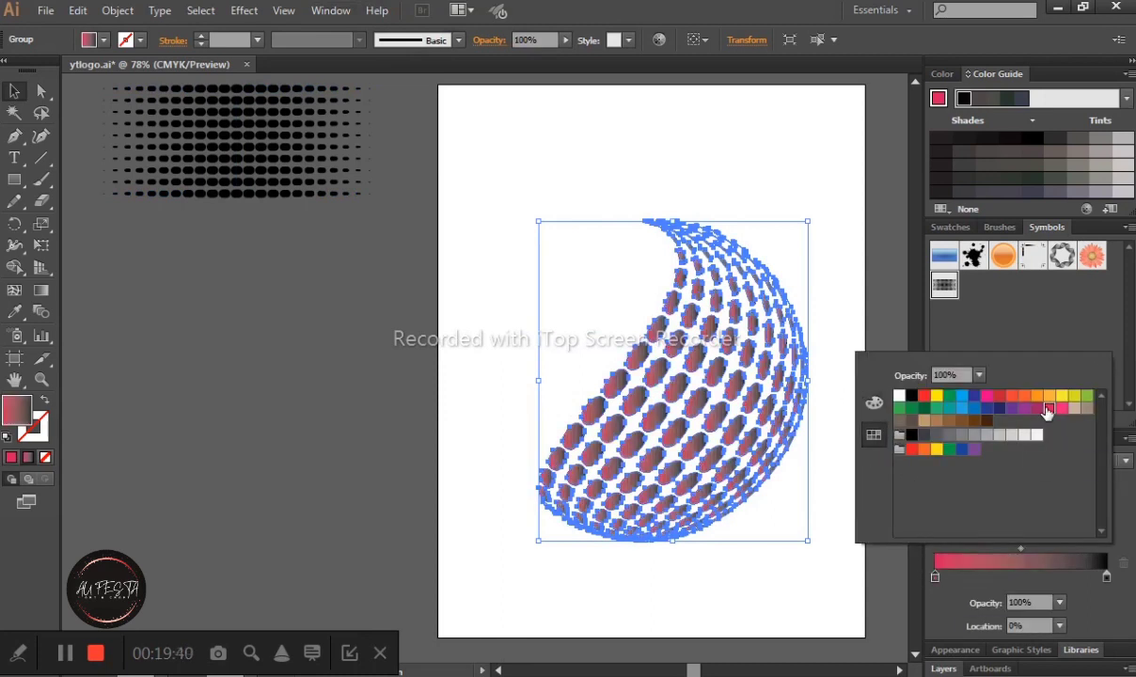
# Set the gradient's black end stop to the dark blue swatch C=100 M=100 Y=25 K=25 and move it to about 76.5% location.
pyautogui.click(1106, 580)
pyautogui.doubleClick(1105, 578)
pyautogui.click(998, 411)
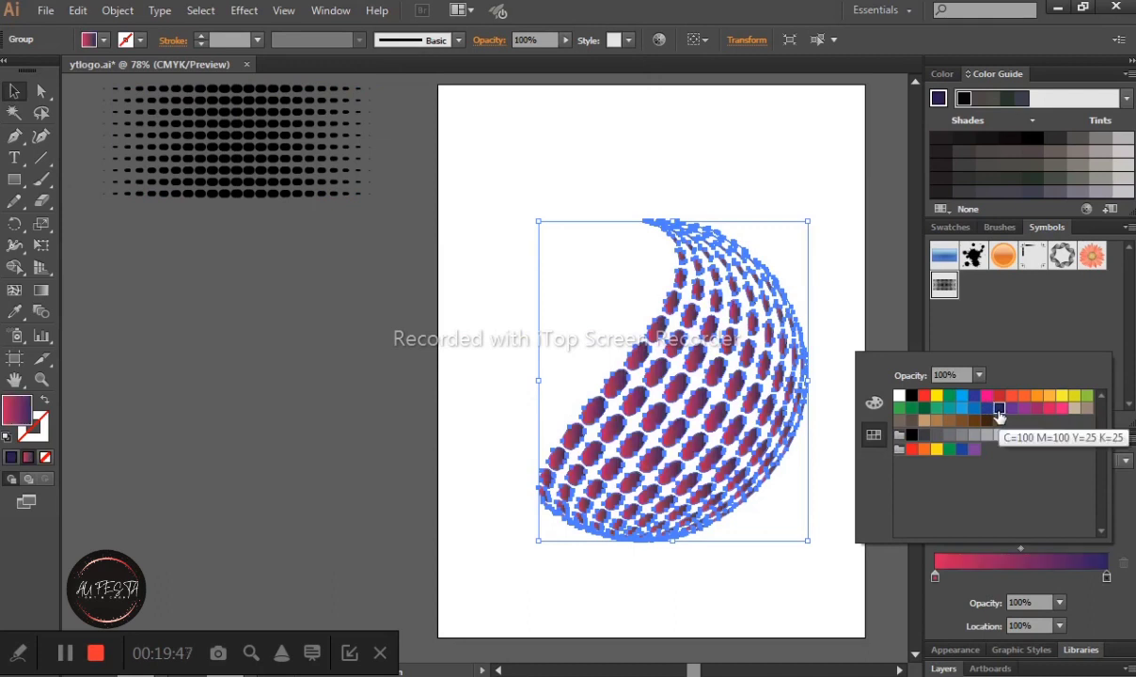
pyautogui.click(1109, 578)
pyautogui.moveTo(1109, 579); pyautogui.dragTo(1066, 580)
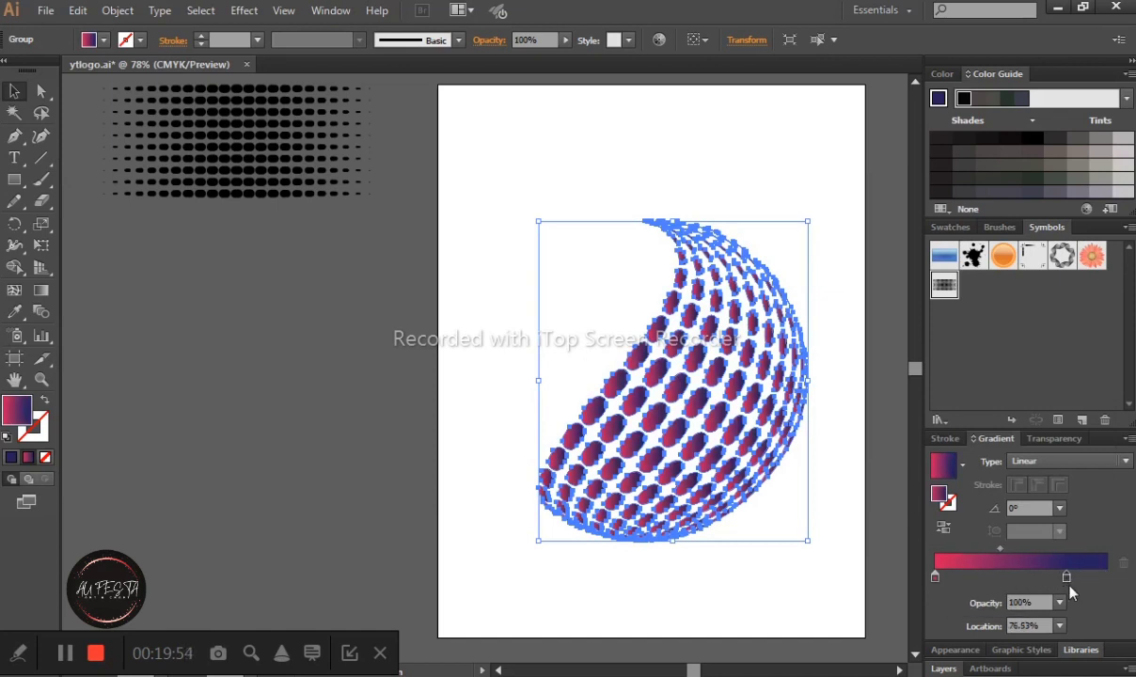
pyautogui.click(827, 587)
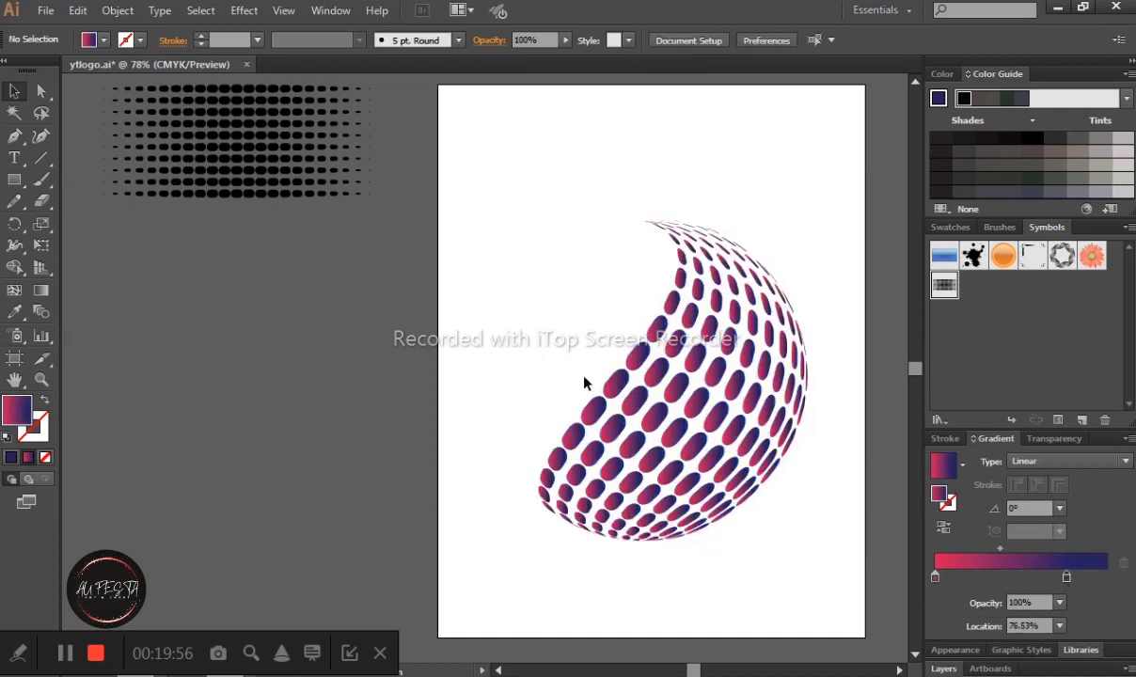
# Rotate the whole dotted shape about 5.3° clockwise and enlarge it slightly on the artboard.
pyautogui.moveTo(611, 153); pyautogui.dragTo(743, 528)
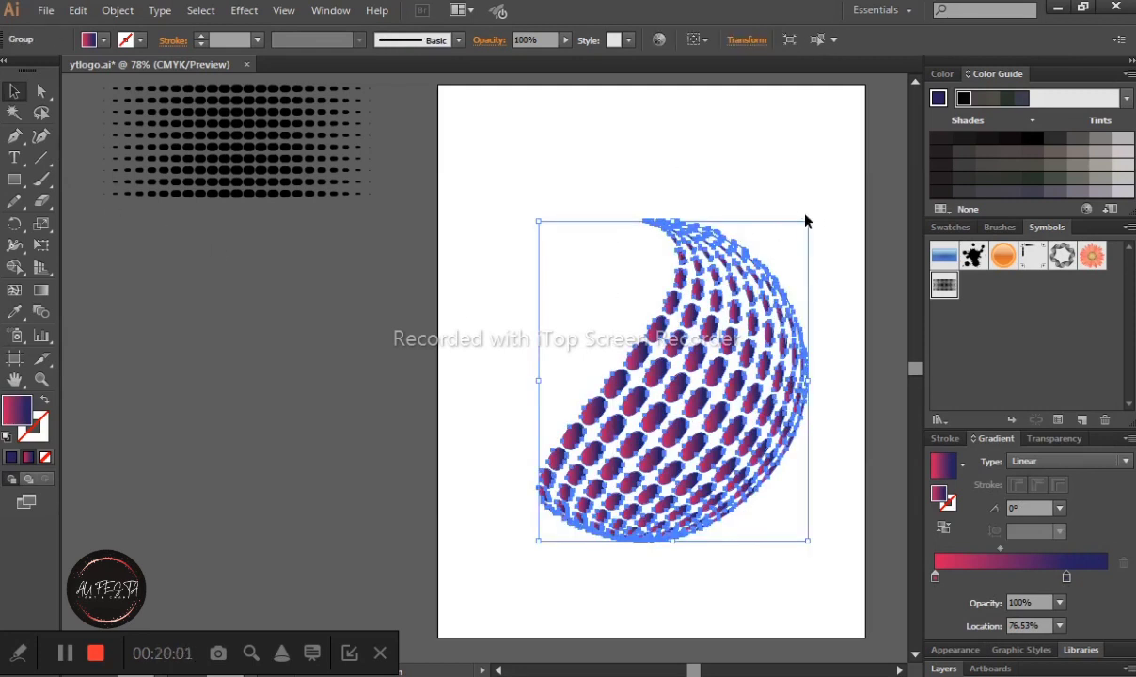
pyautogui.moveTo(817, 217)
pyautogui.mouseDown()
pyautogui.moveTo(801, 233)
pyautogui.moveTo(826, 237)
pyautogui.moveTo(833, 211)
pyautogui.mouseUp()
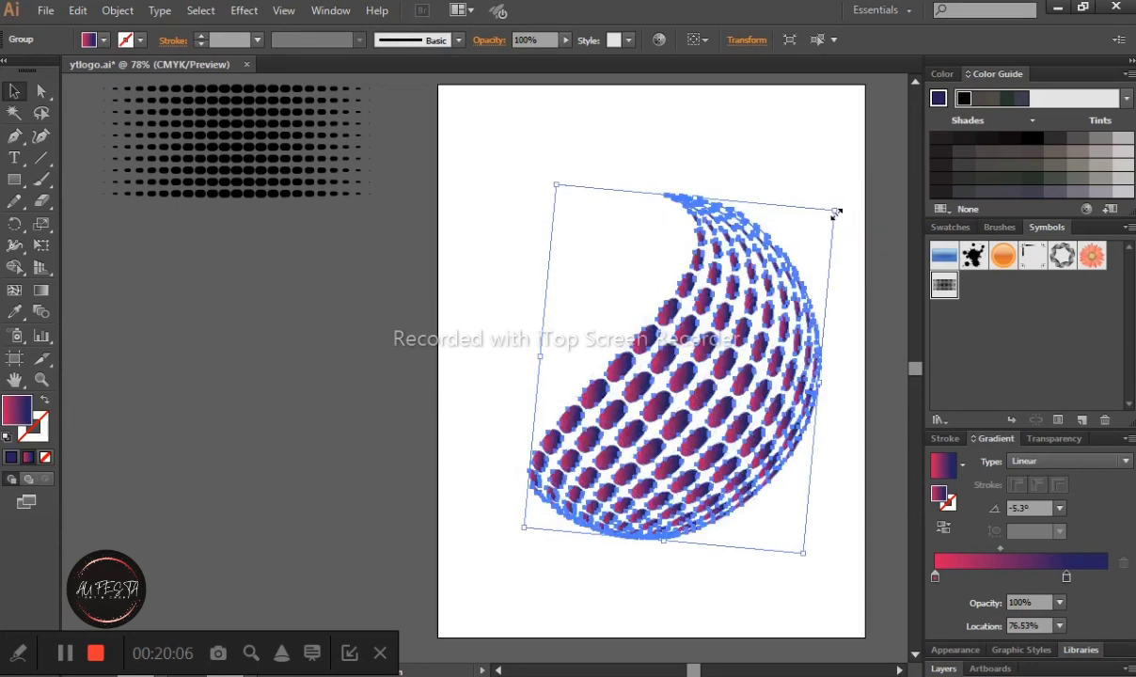
pyautogui.click(455, 413)
# Try running the gradient diagonally from the dotted shape's upper tip toward its lower part at about -117°, and undo it.
pyautogui.moveTo(602, 194); pyautogui.dragTo(775, 553)
pyautogui.click(41, 290)
pyautogui.moveTo(724, 216); pyautogui.dragTo(643, 418)
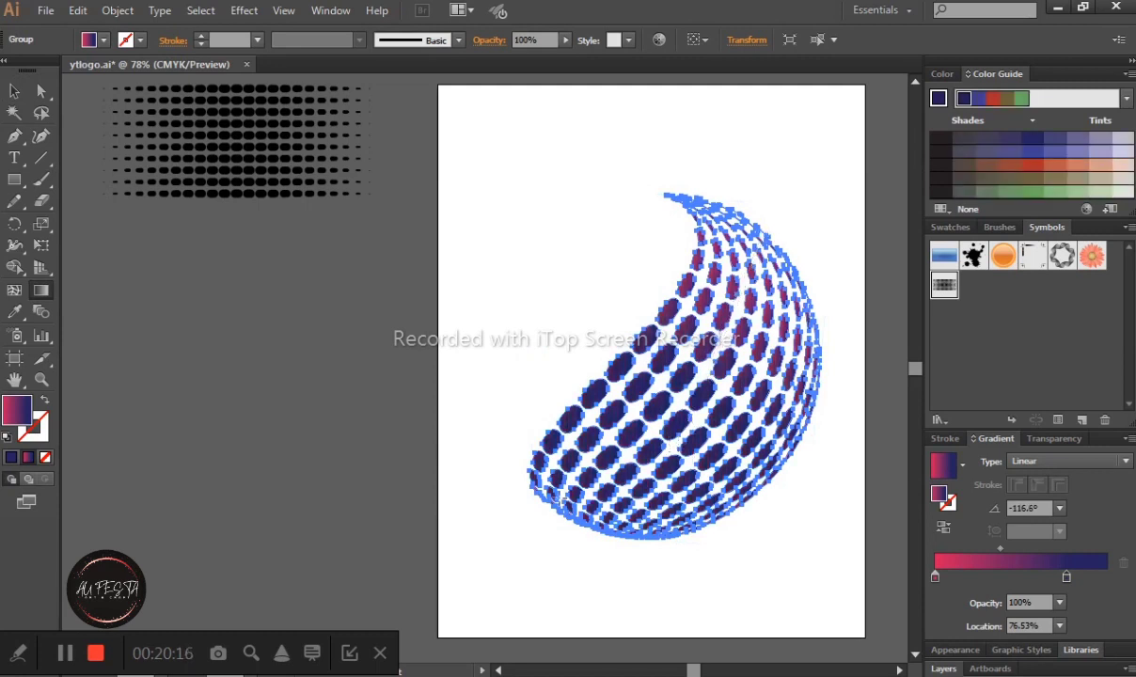
pyautogui.hotkey('ctrl', 'z')
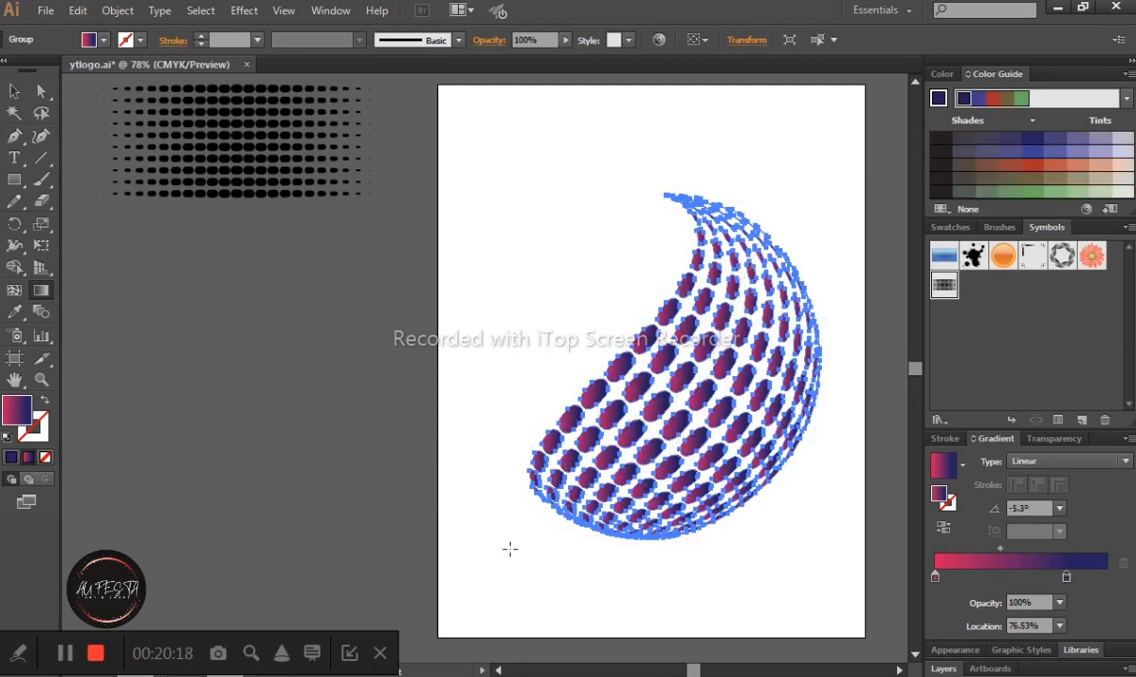
pyautogui.click(14, 91)
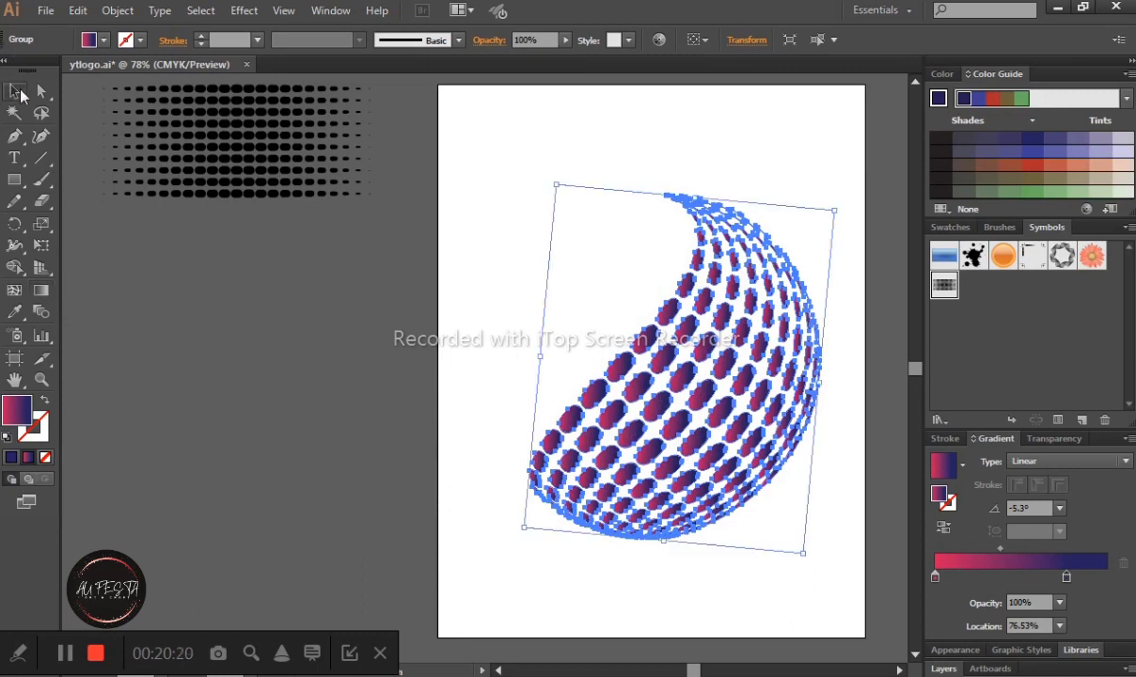
pyautogui.click(289, 275)
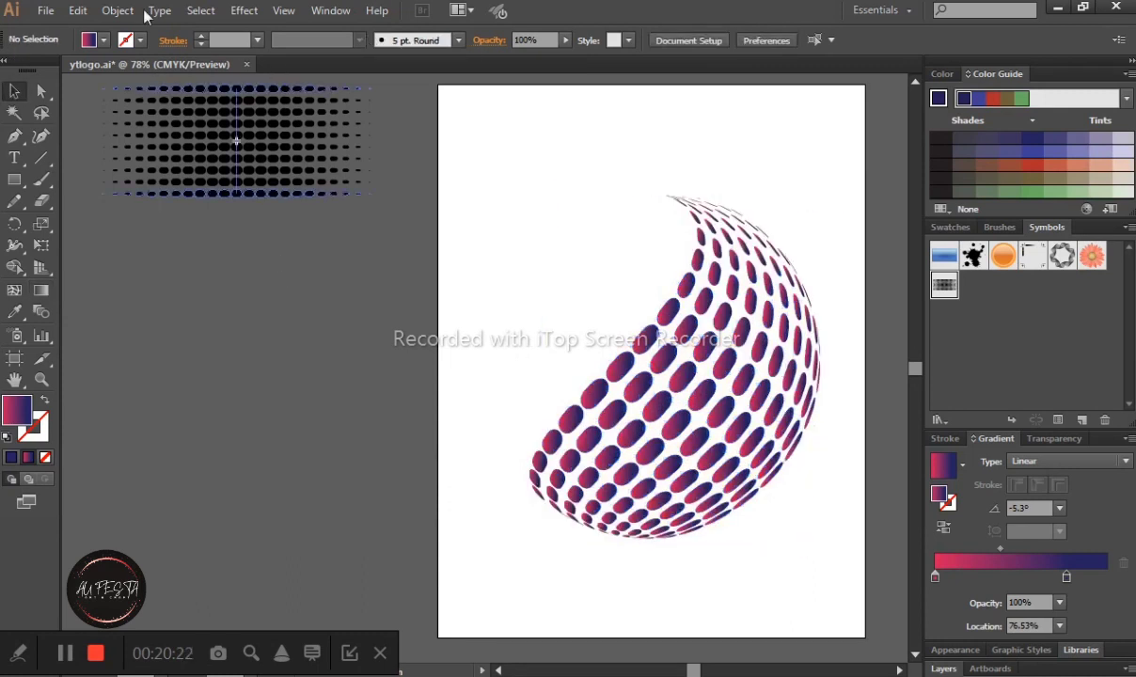